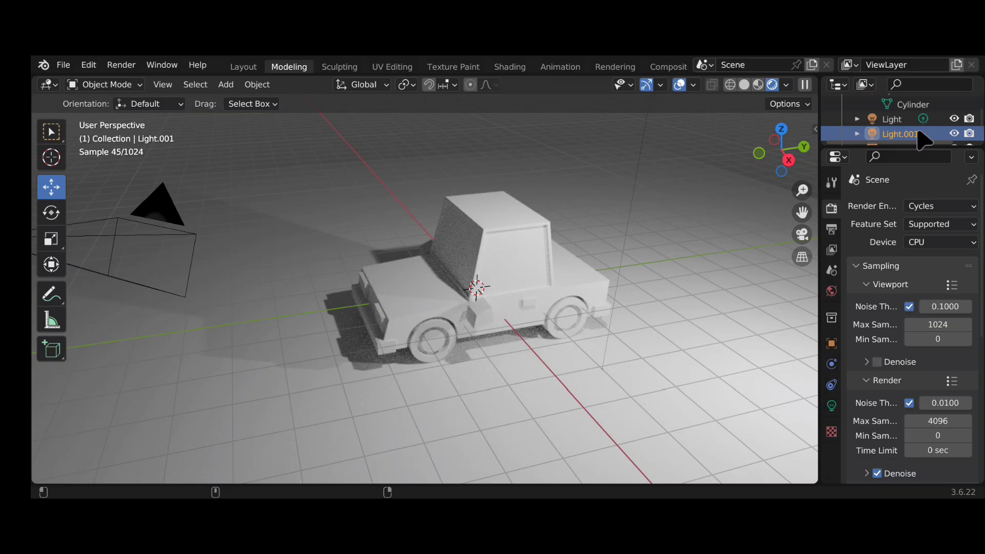
Delete the extra light Light.001 from the car scene.
right_click(922, 137)
left_click(918, 131)
scroll(665, 177, "down", 3)
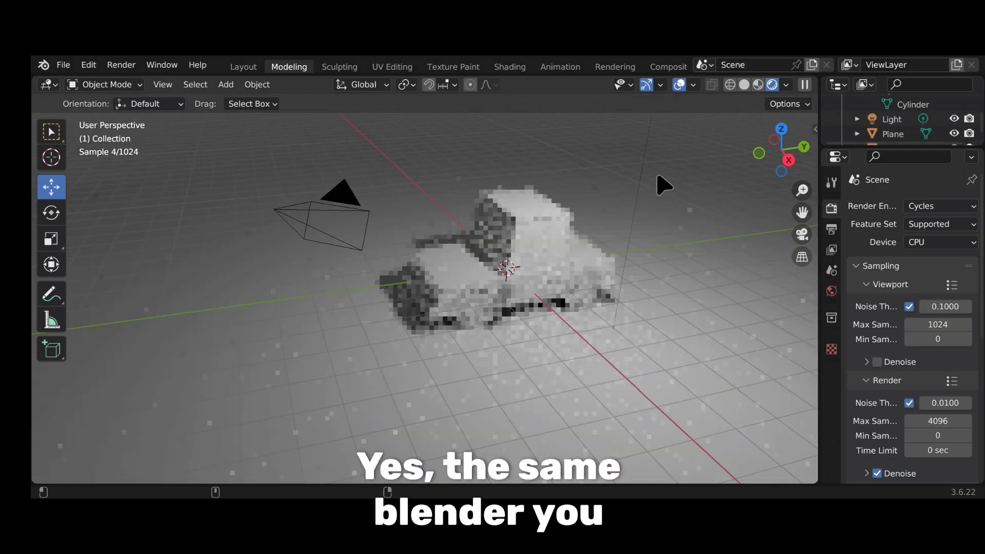
Change the remaining light above the car to an Area light and open its X size for editing.
left_click_drag(802, 212, 605, 184)
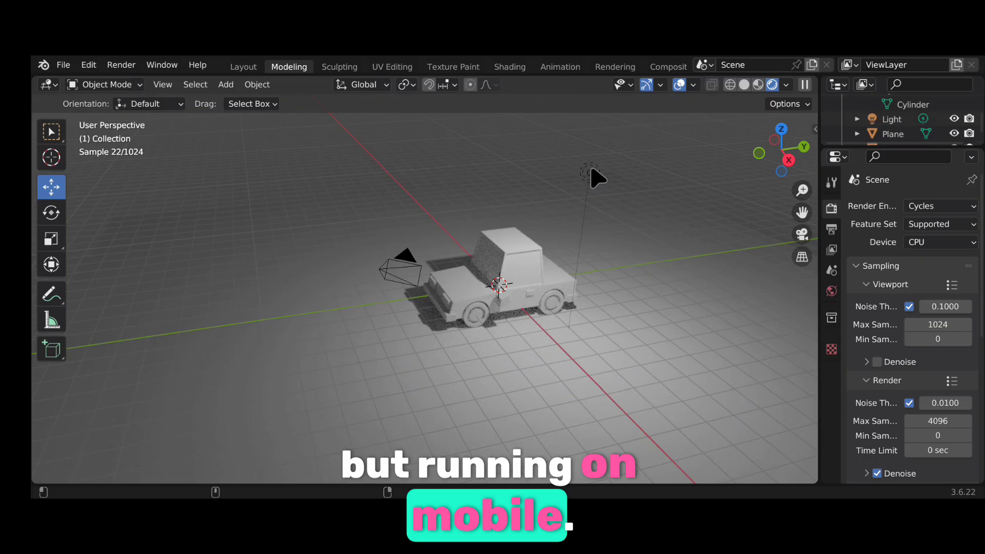
left_click(828, 405)
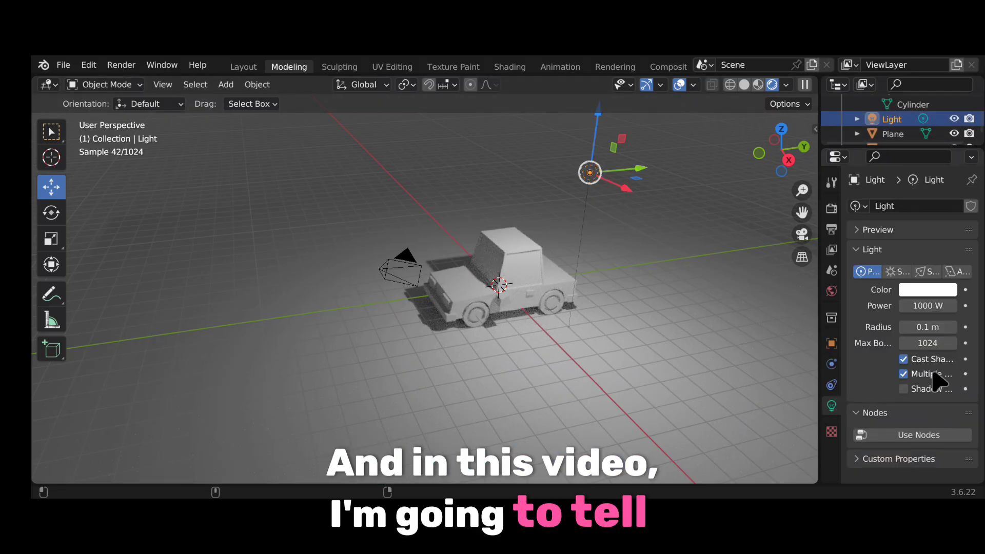
left_click(958, 271)
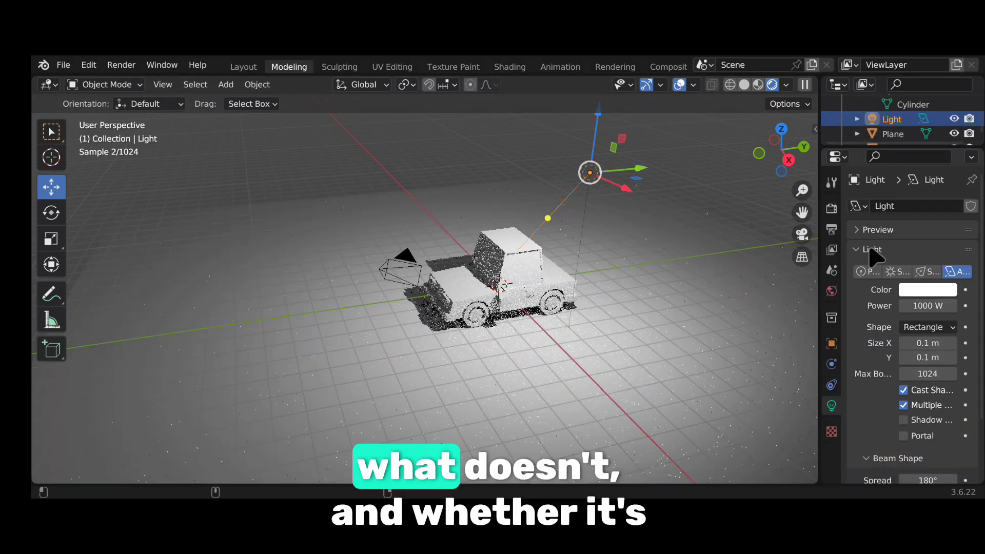
left_click(928, 345)
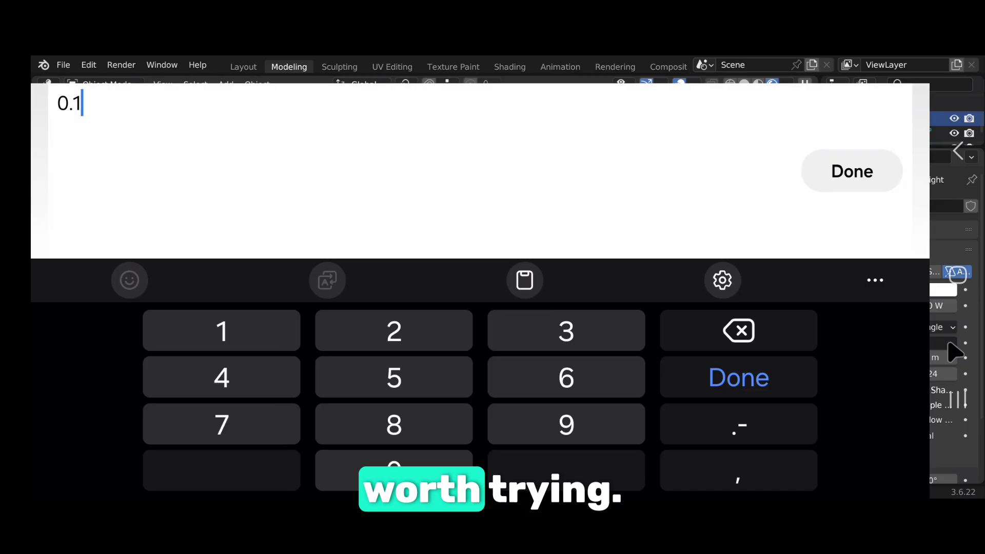
key("Return")
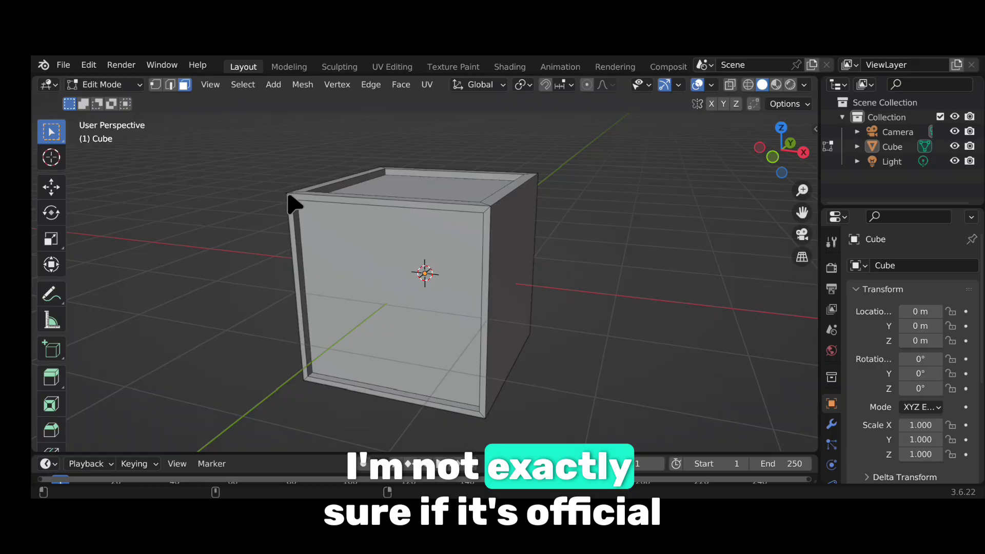
Switch the cube with the inset faces from Edit Mode to Object Mode.
middle_click_drag(291, 215, 337, 257)
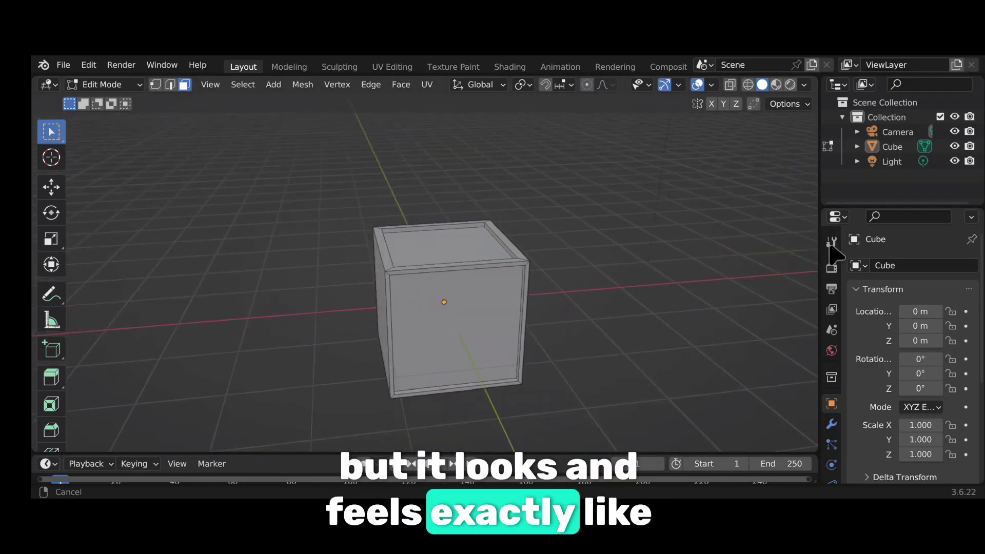
left_click(515, 259)
left_click(86, 86)
left_click(97, 101)
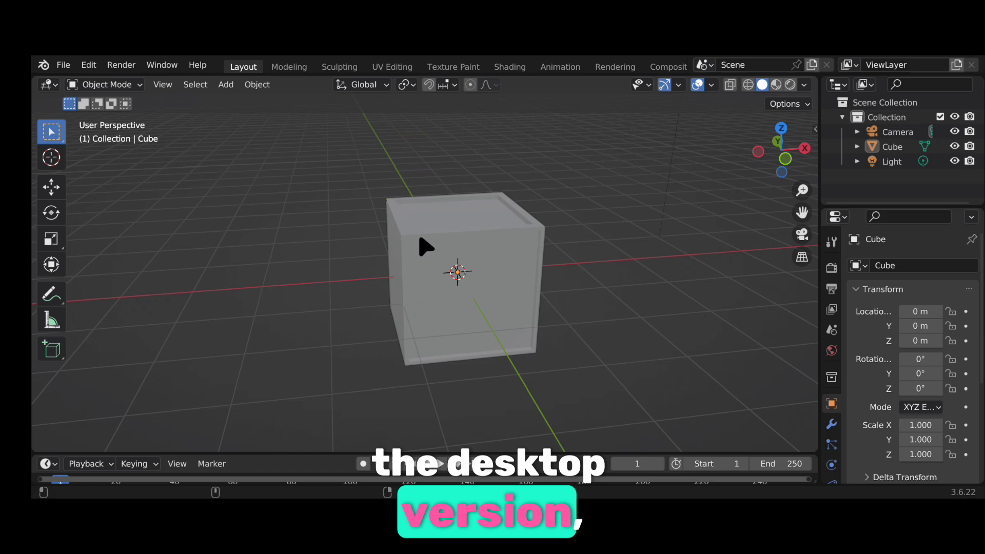
middle_click_drag(528, 234, 482, 246)
right_click(420, 339)
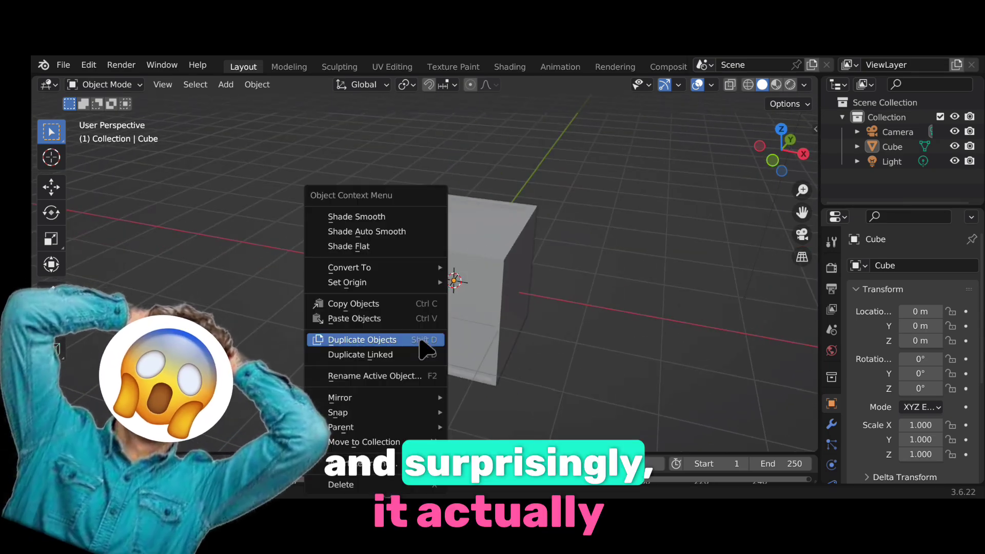
left_click(52, 156)
left_click(51, 132)
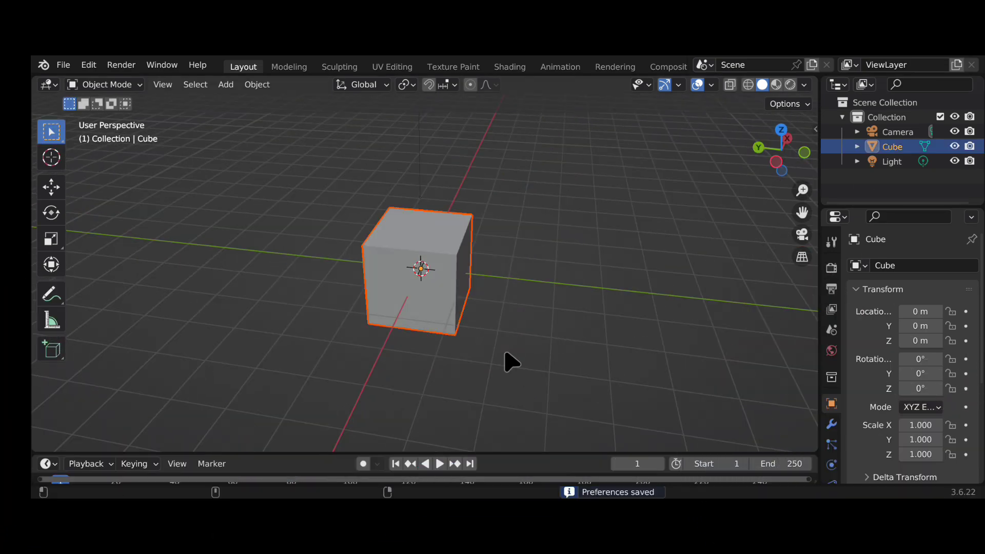
Examine the cube from several angles and distances by orbiting, zooming and panning around it.
middle_click_drag(527, 360, 412, 358)
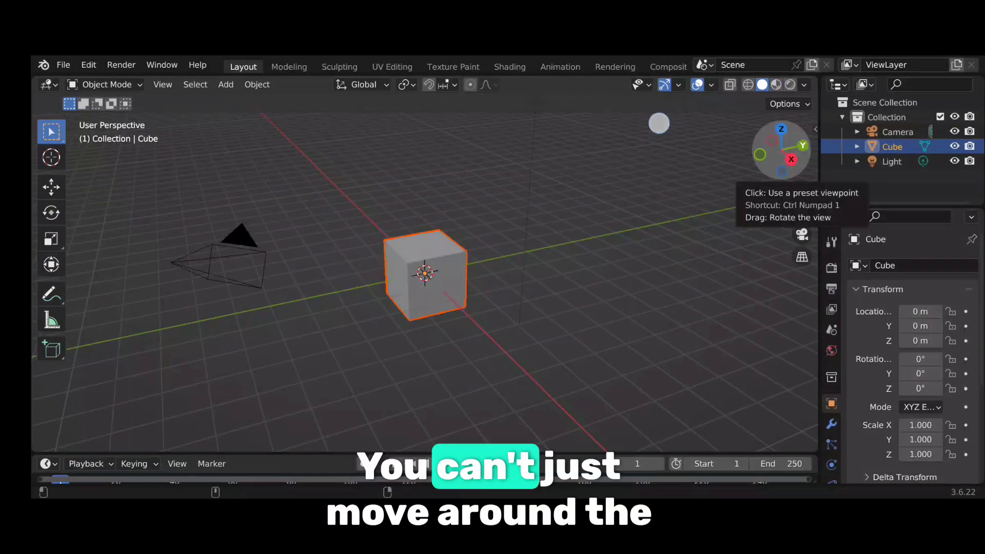
left_click_drag(640, 384, 548, 274)
left_click_drag(547, 223, 462, 370)
left_click_drag(528, 139, 528, 287)
left_click_drag(548, 391, 574, 425)
left_click_drag(573, 341, 592, 404)
left_click_drag(565, 297, 500, 406)
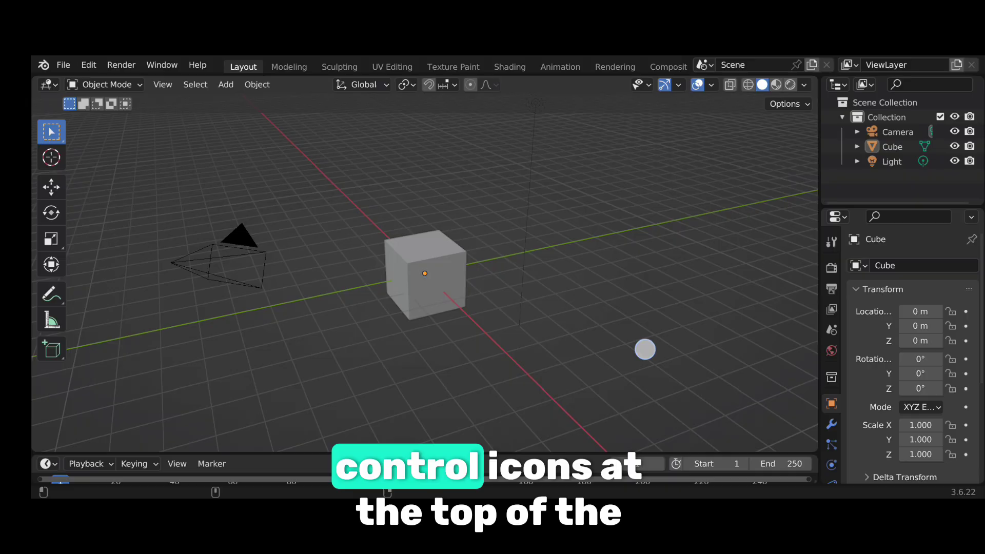
left_click_drag(790, 146, 802, 176)
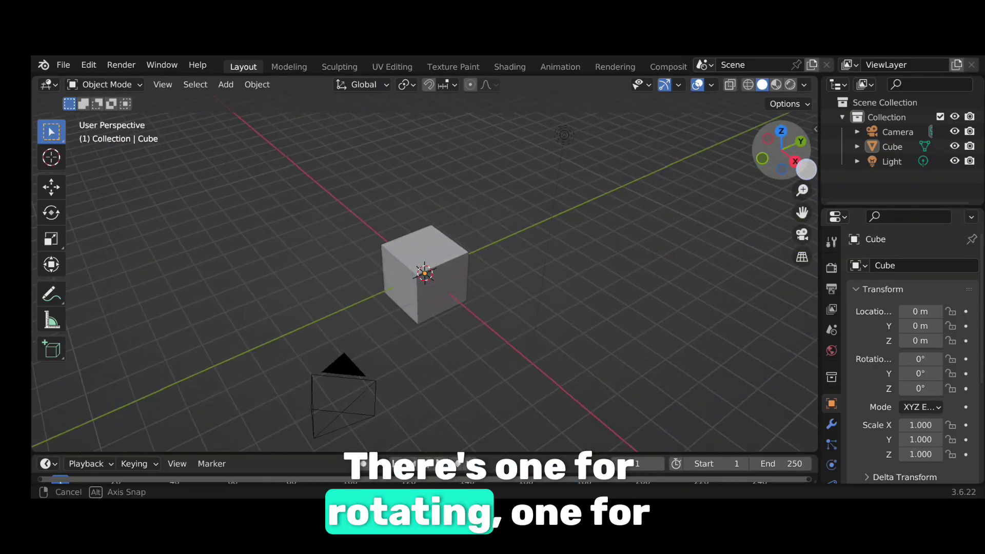
left_click_drag(800, 177, 837, 180)
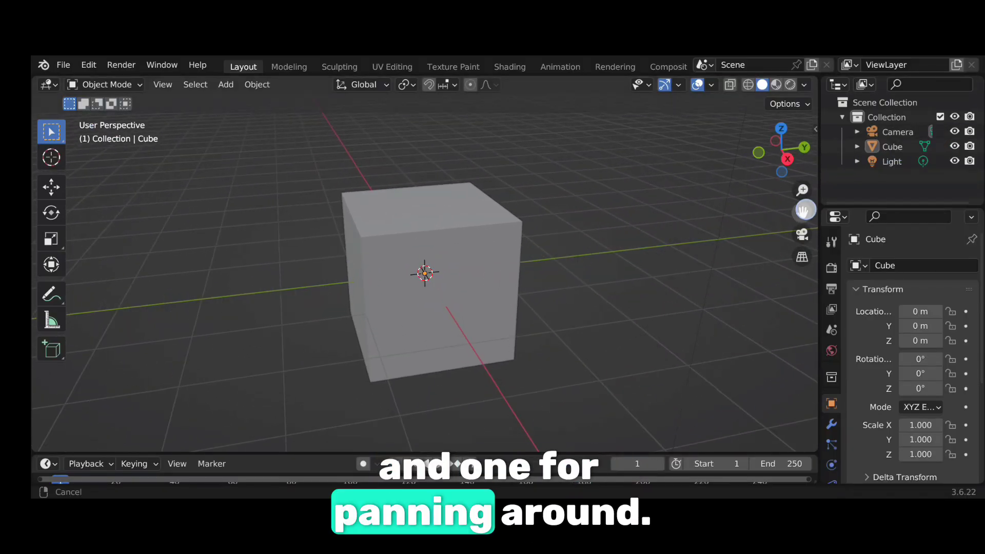
left_click_drag(802, 212, 754, 198)
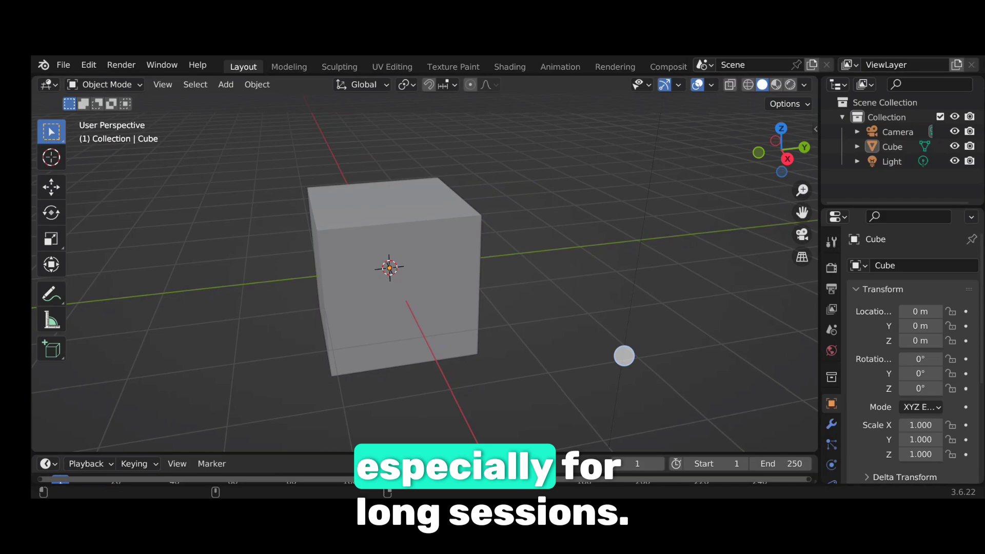
mouse_move(783, 147)
left_mouse_down()
mouse_move(735, 186)
mouse_move(788, 141)
mouse_move(771, 163)
mouse_move(773, 136)
left_mouse_up()
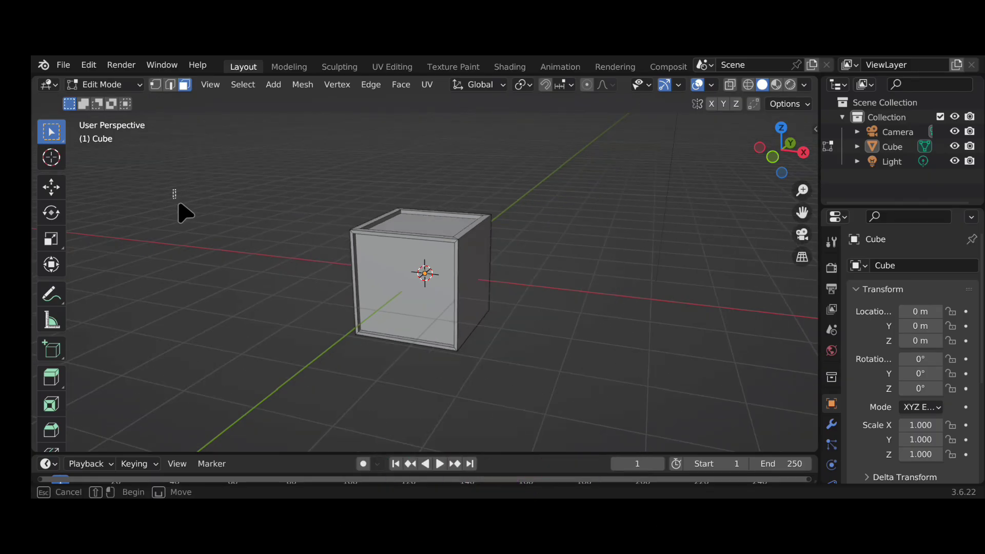
middle_click_drag(259, 255, 410, 300)
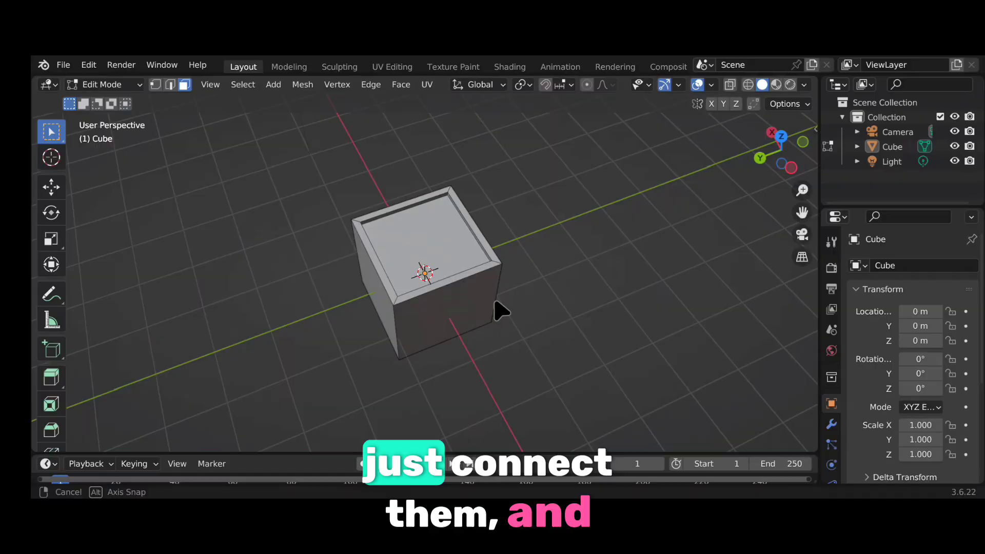
middle_click_drag(545, 269, 393, 221)
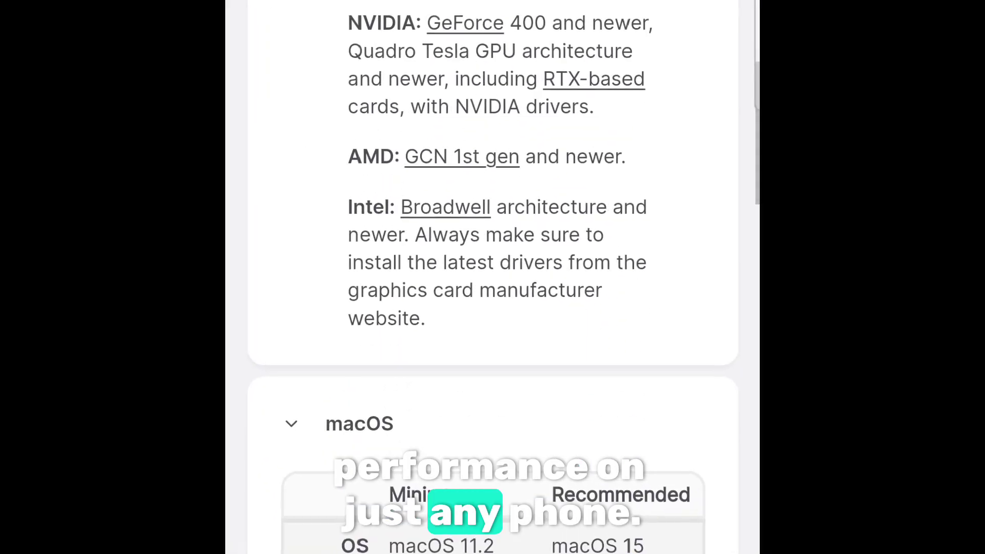
scroll(493, 277, "down", 8)
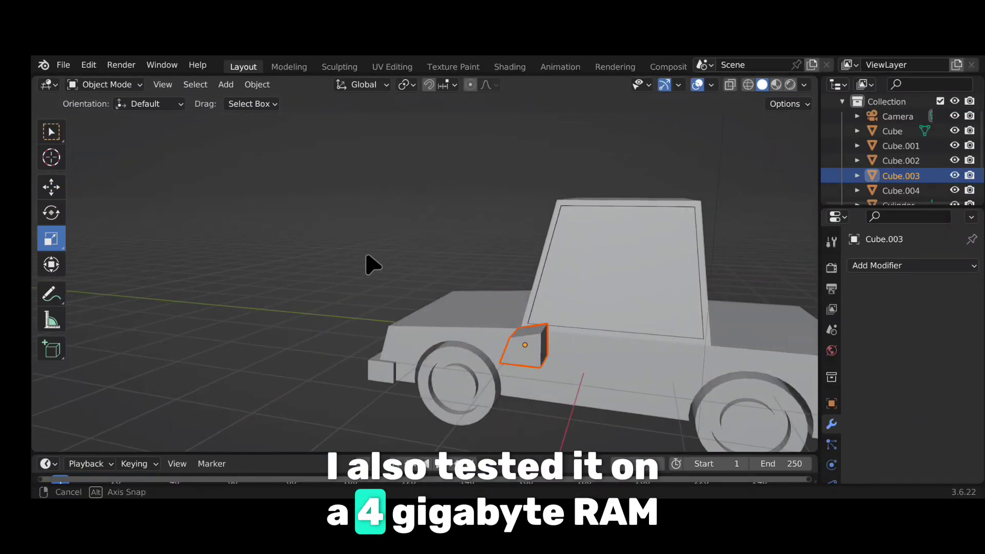
left_click(590, 369)
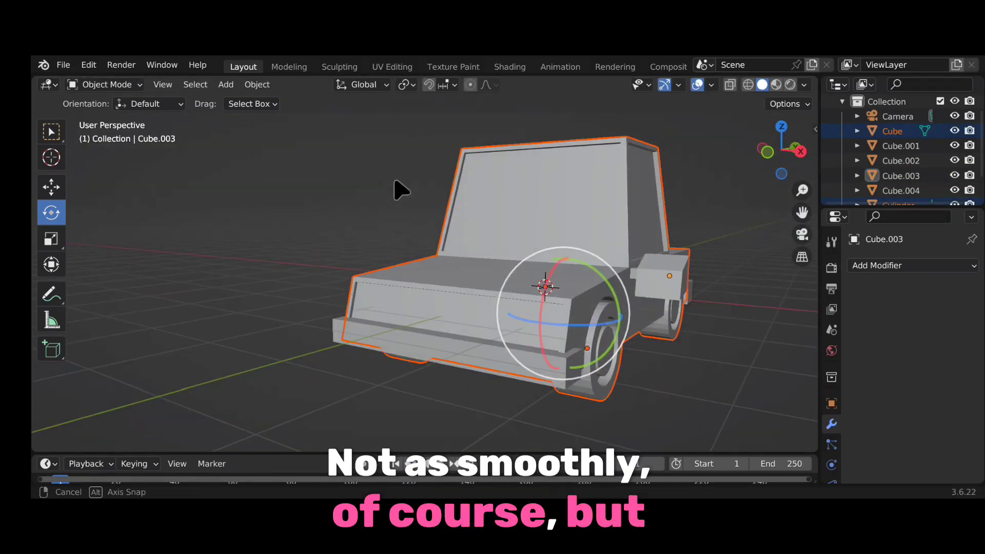
left_click_drag(396, 189, 315, 210)
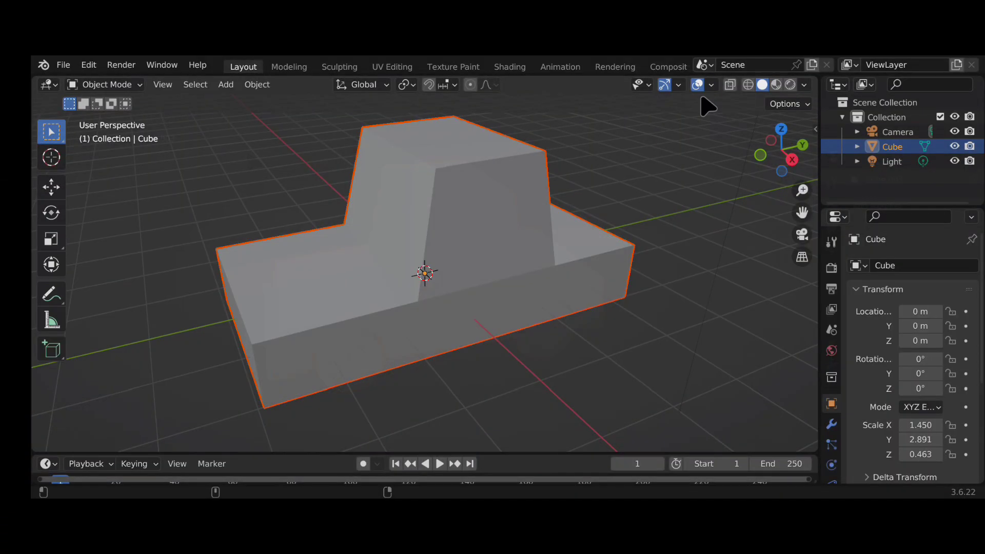
Apply the object transform of the blocky car body.
left_click(257, 84)
mouse_move(308, 163)
left_click(437, 204)
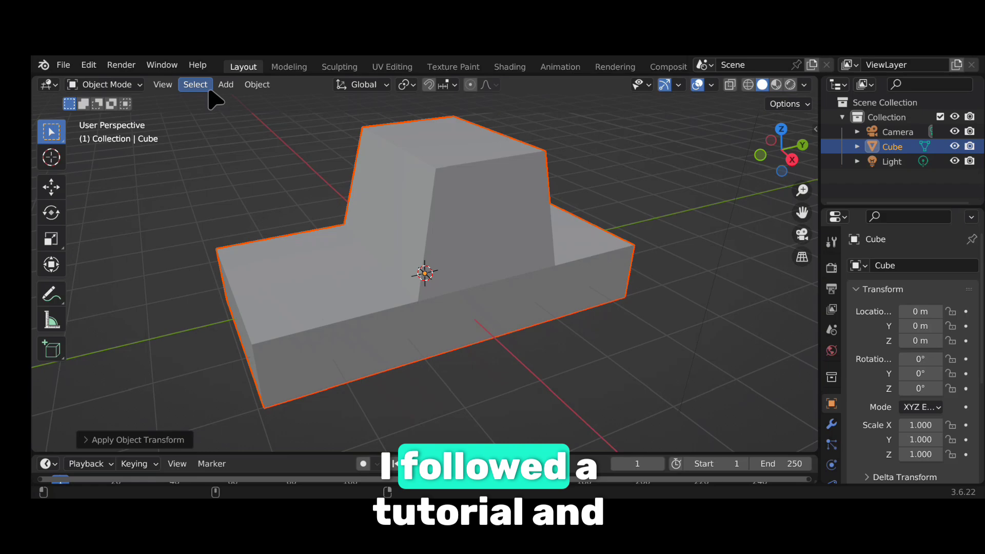
In Edit Mode, inset the car's windshield face by about 0.07 m and extrude it inward to form a recess.
left_click(106, 84)
left_click(103, 117)
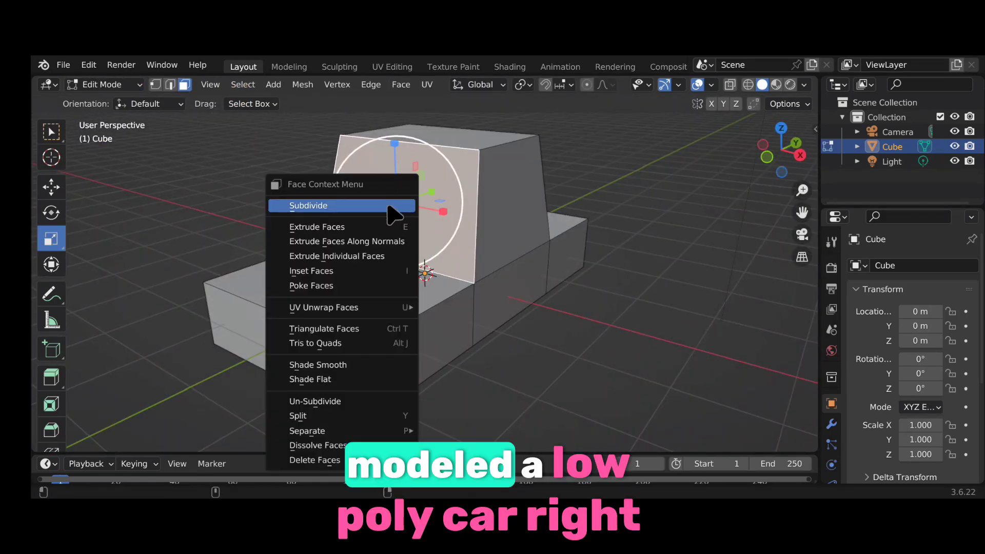
left_click(308, 269)
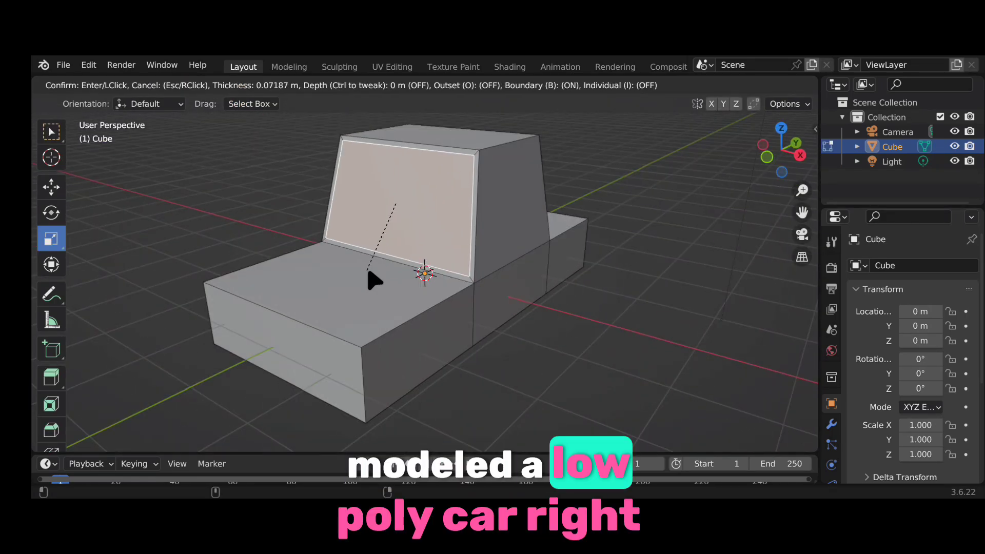
left_click(376, 280)
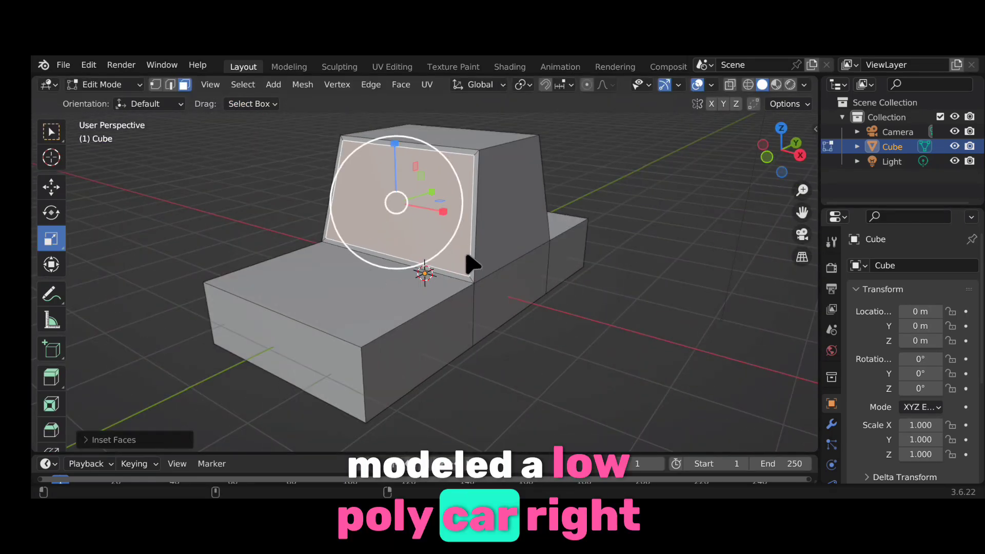
right_click(468, 259)
left_click(440, 211)
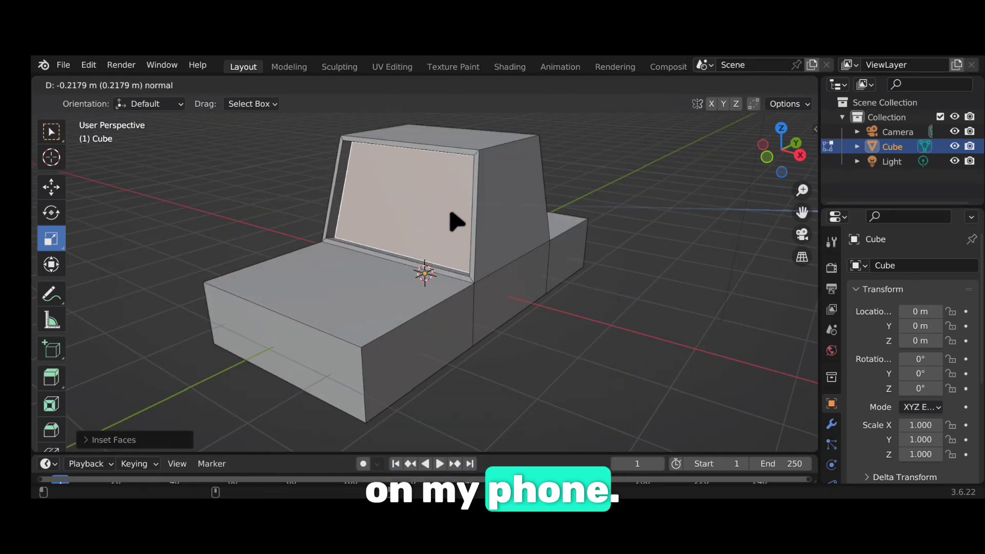
middle_click_drag(445, 218, 471, 287)
Inset the cabin's side window face by about 0.04 m and extrude it inward.
right_click(494, 230)
left_click(470, 264)
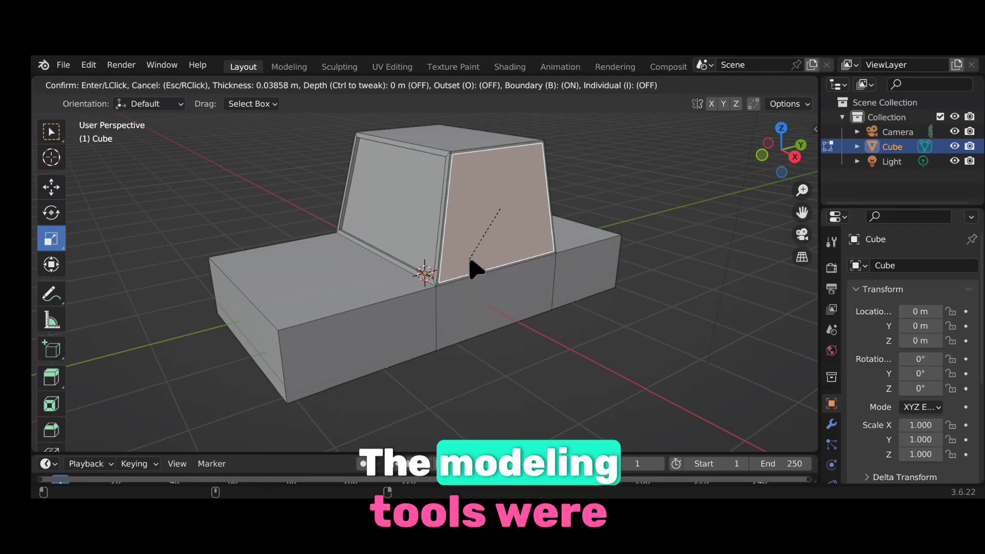
left_click(477, 264)
mouse_move(468, 264)
middle_mouse_down()
mouse_move(411, 235)
mouse_move(482, 224)
mouse_move(303, 253)
mouse_move(470, 260)
middle_mouse_up()
right_click(483, 225)
left_click(475, 210)
left_click(471, 226)
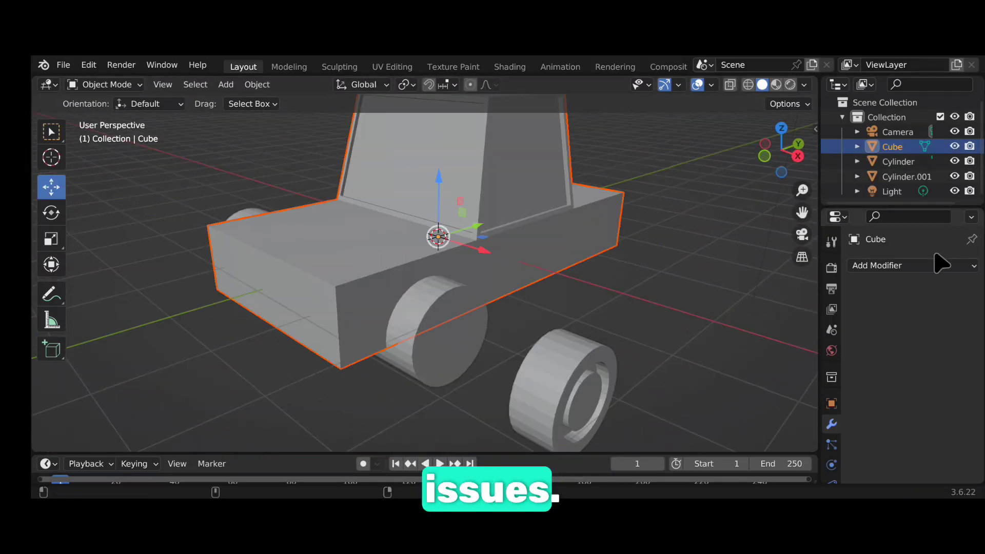
Cut the front wheel arch out of the car body with a Difference Boolean modifier using the long cylinder, and apply it.
left_click(912, 266)
left_click(678, 337)
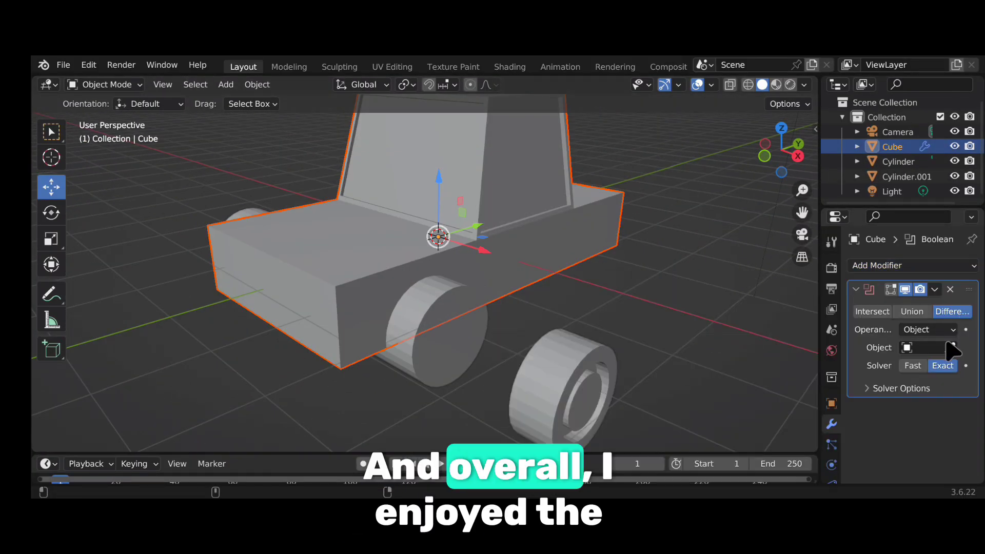
key("ctrl+a")
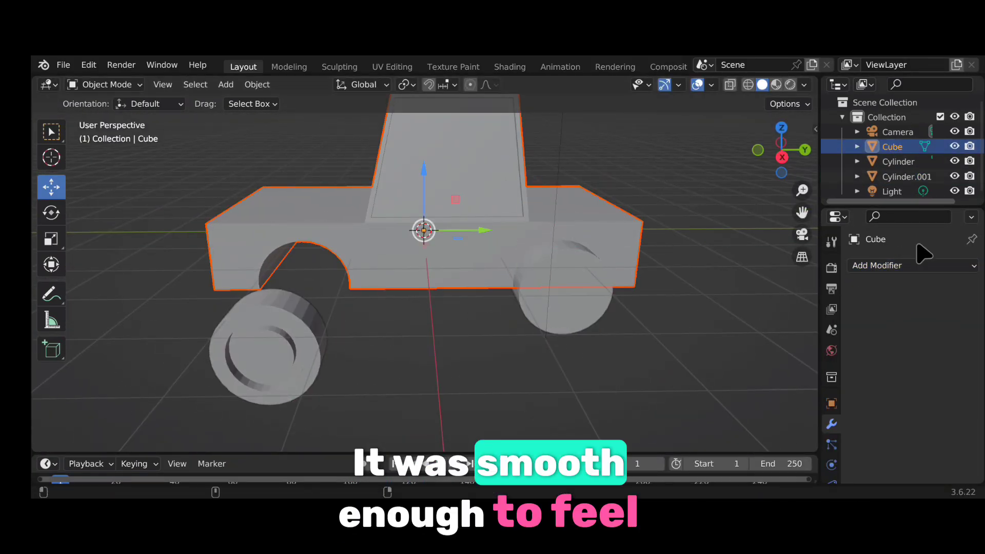
Cut the rear wheel arch out of the car body with another Boolean modifier and apply it.
left_click(913, 265)
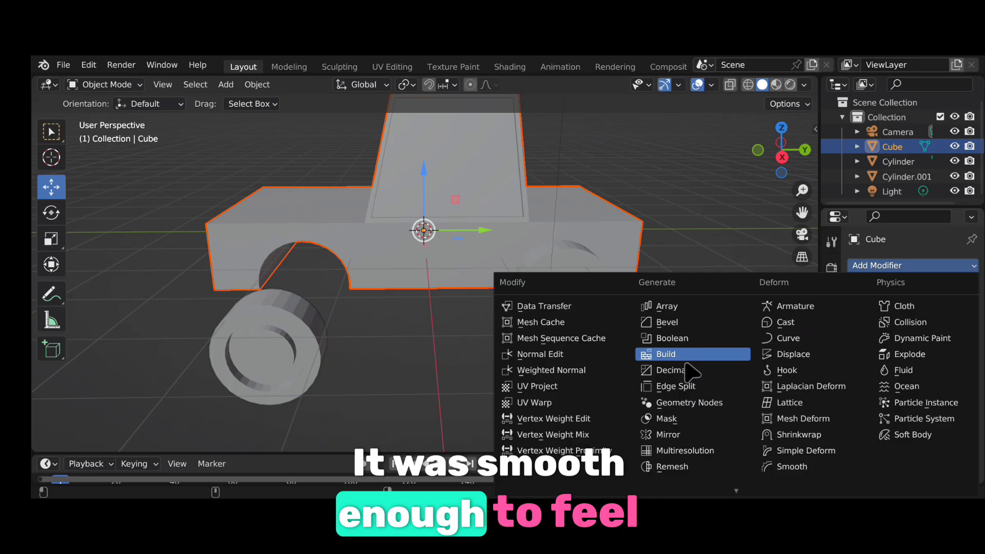
left_click(667, 350)
key("ctrl+a")
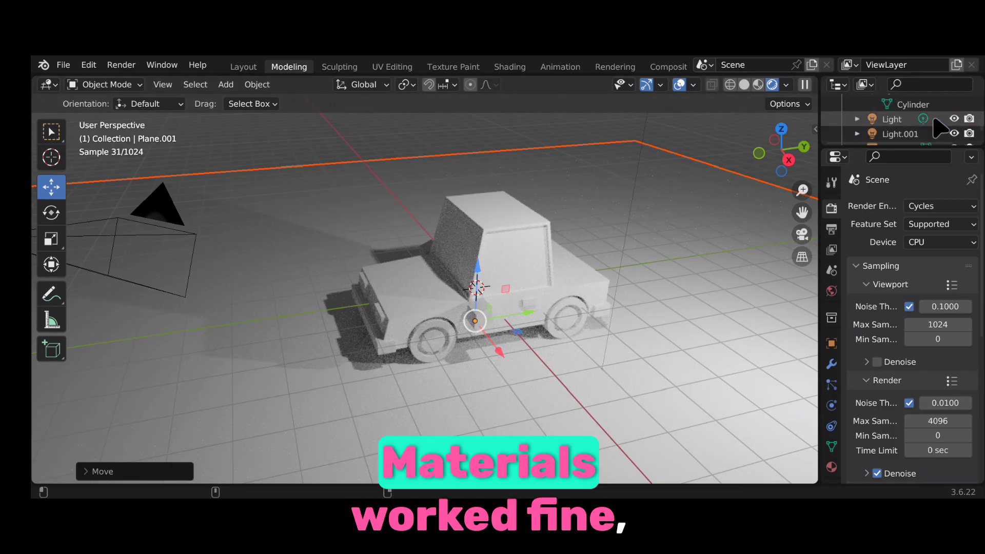
Select the second light, Light.001, and delete it from the scene.
left_click(910, 122)
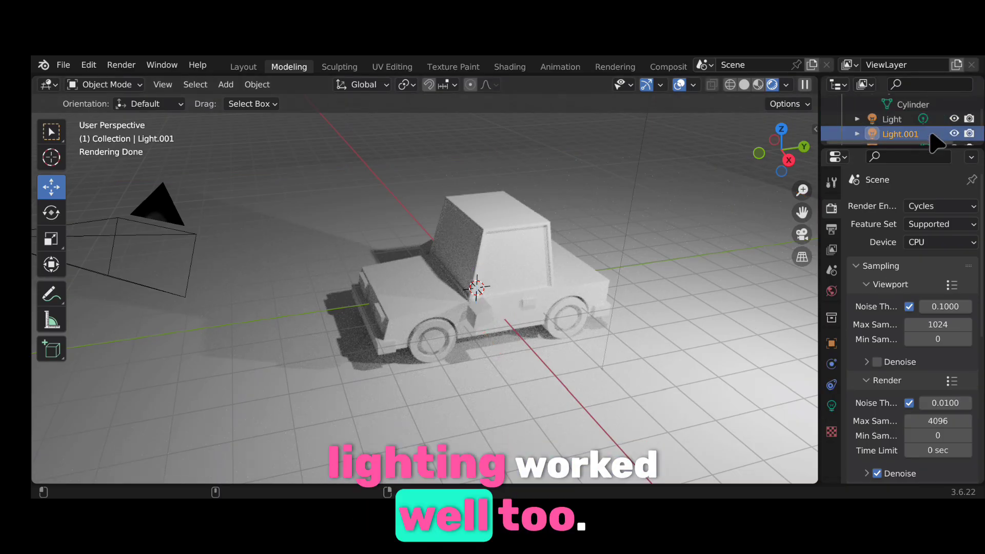
right_click(930, 136)
left_click(916, 130)
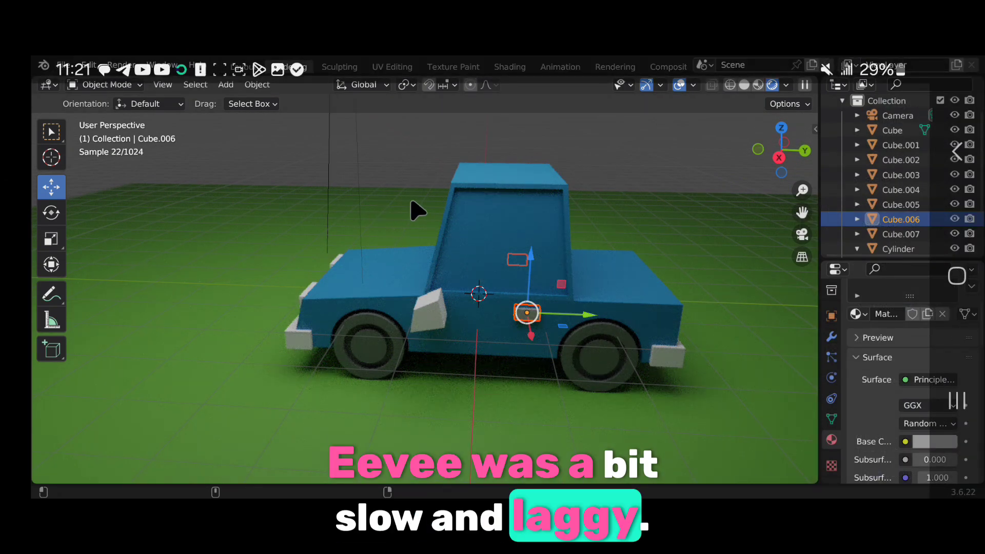
Select the blue car body and bring up its material surface settings.
middle_click_drag(412, 201, 449, 227)
left_click(448, 227)
scroll(867, 418, "down", 4)
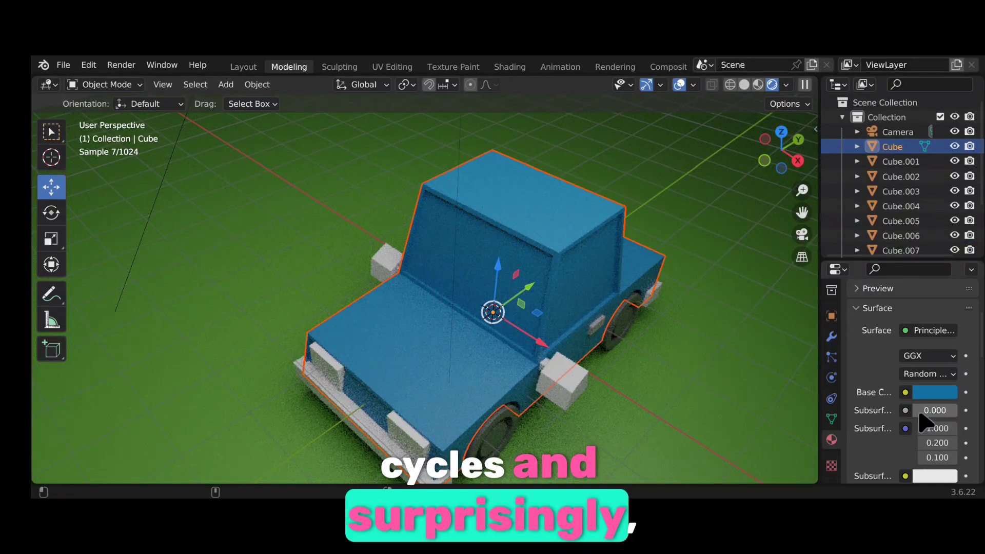
scroll(867, 377, "up", 6)
left_click(856, 346)
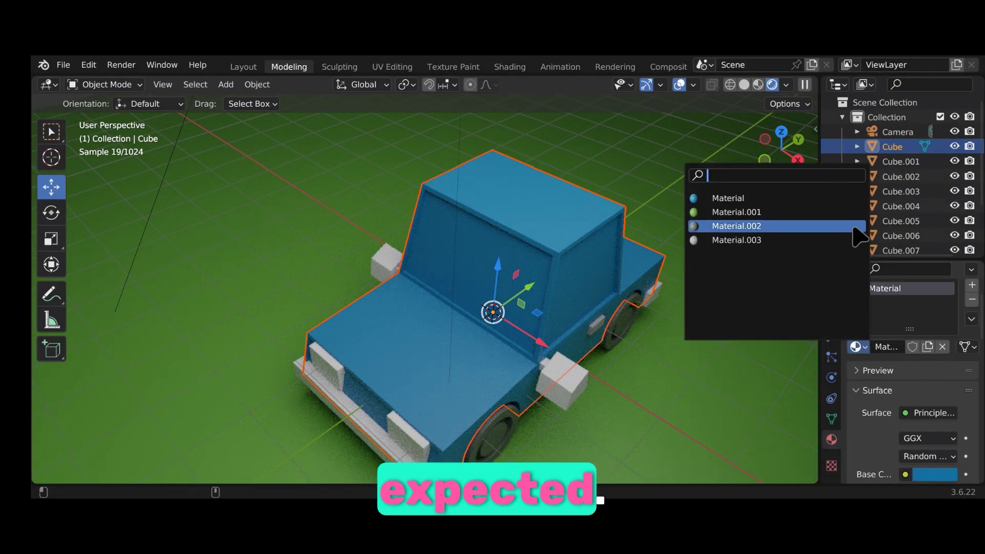
left_click(857, 224)
Set the car body material's metallic to 0.658 and its roughness to 0.338.
scroll(918, 382, "down", 3)
scroll(935, 390, "down", 7)
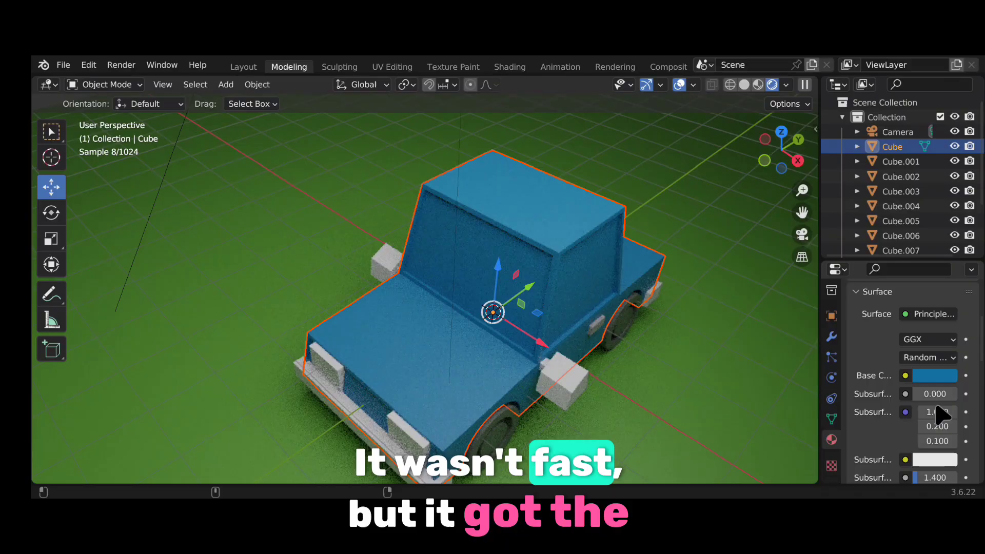
left_click_drag(922, 383, 932, 408)
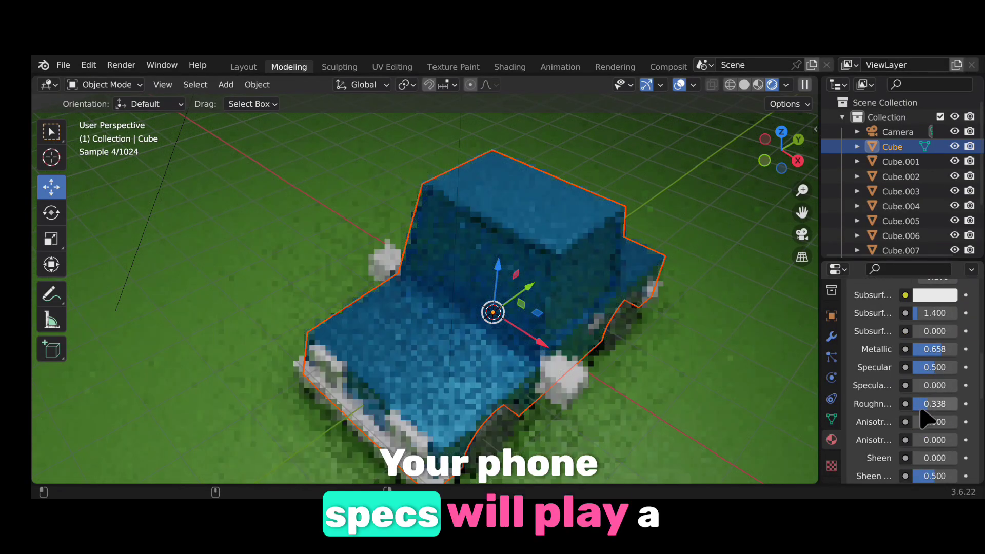
Put the car body into face editing and select the windshield face.
middle_click_drag(725, 388, 528, 339)
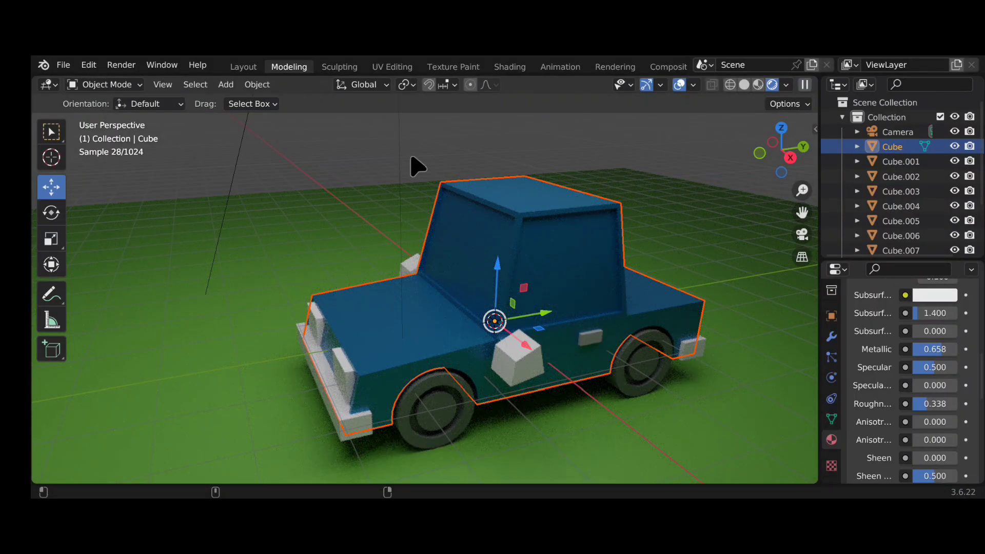
left_click(105, 84)
left_click(99, 114)
left_click(451, 257)
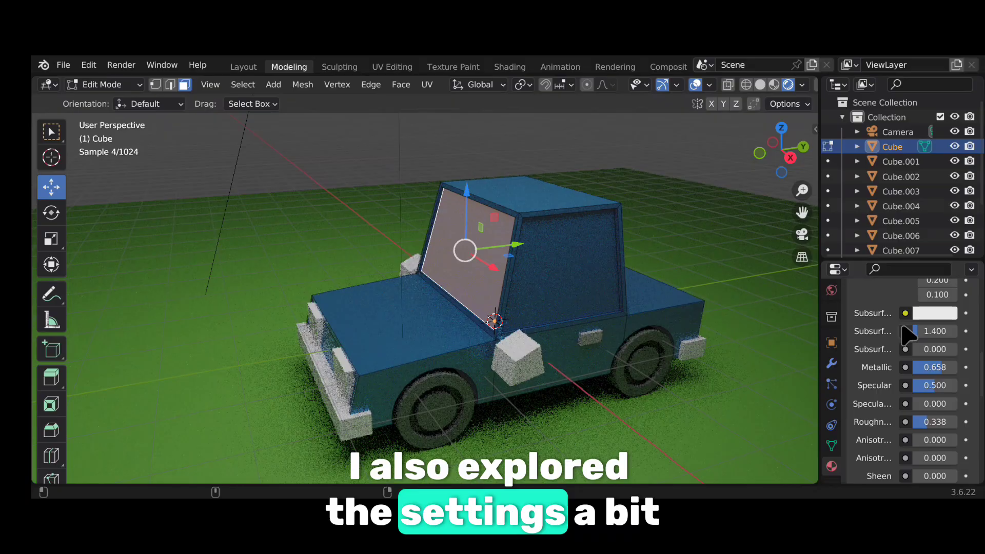
Try Material.002 in the car body's only material slot and switch the slot back to Material.
scroll(907, 335, "up", 15)
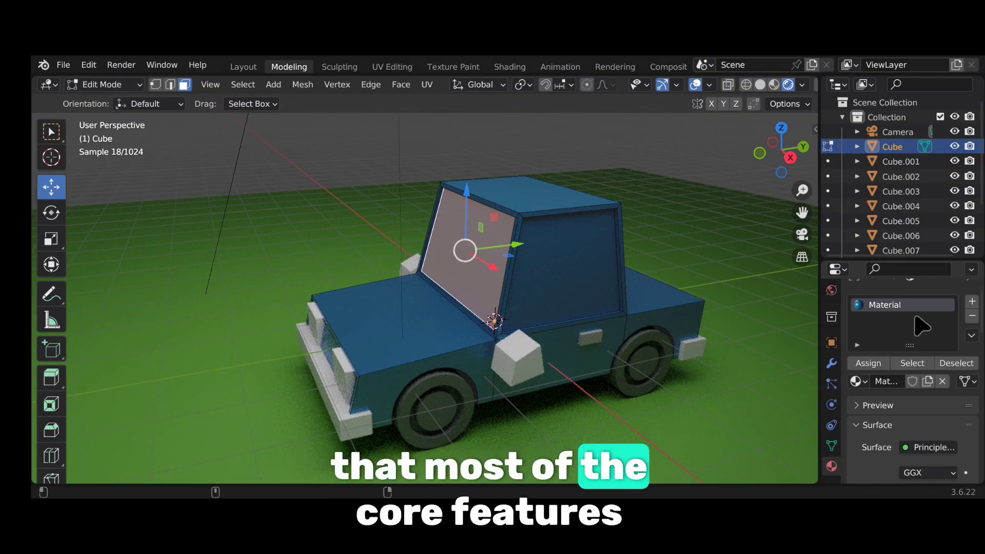
left_click(856, 380)
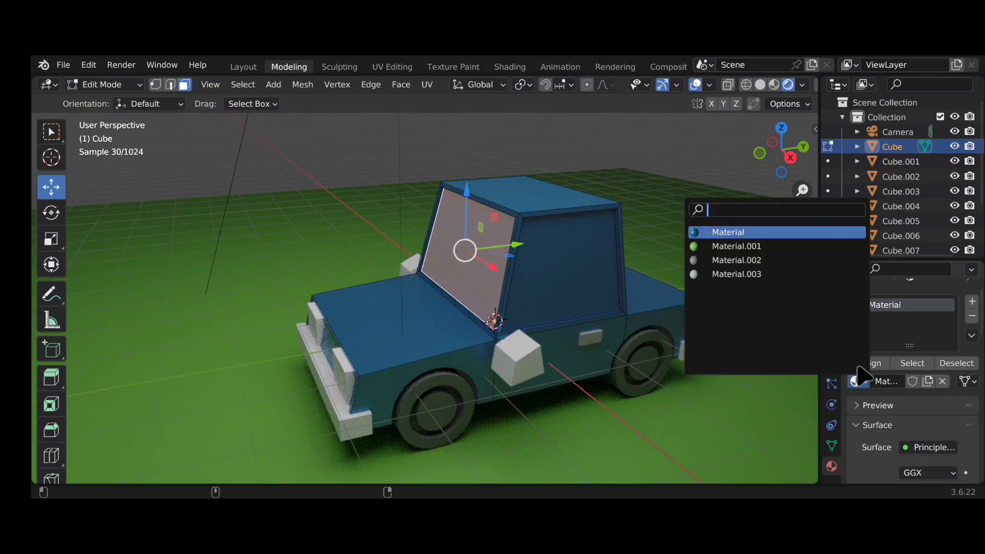
left_click(764, 260)
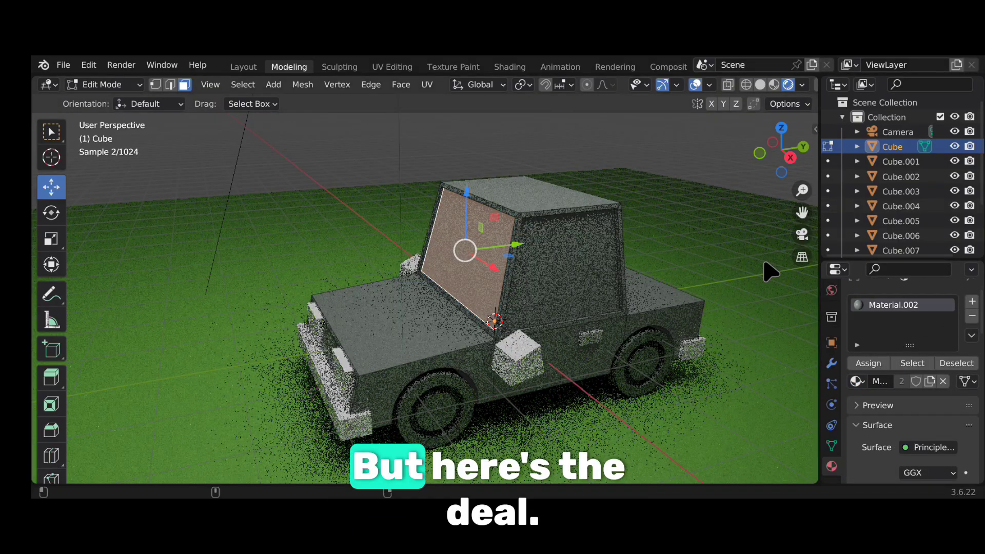
left_click(880, 381)
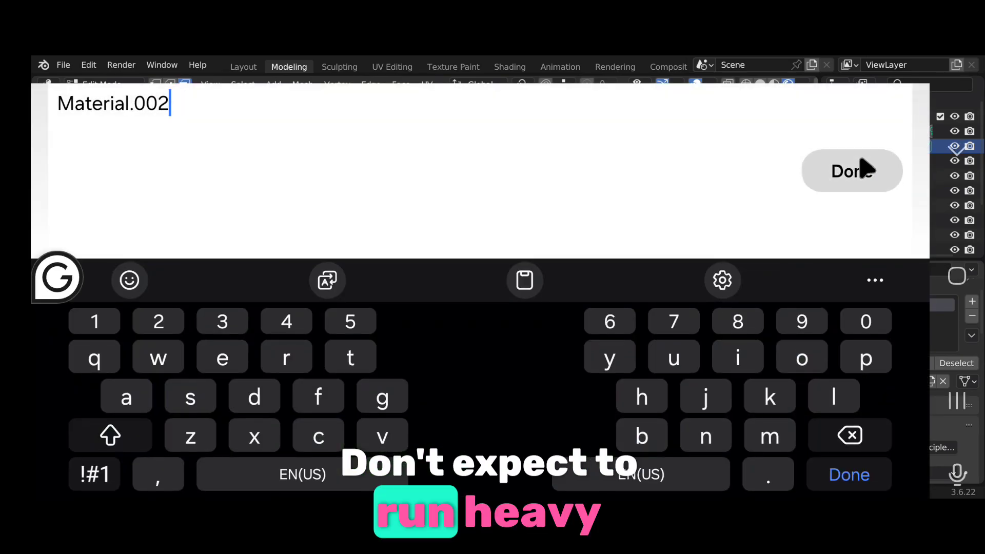
left_click(860, 167)
left_click(856, 381)
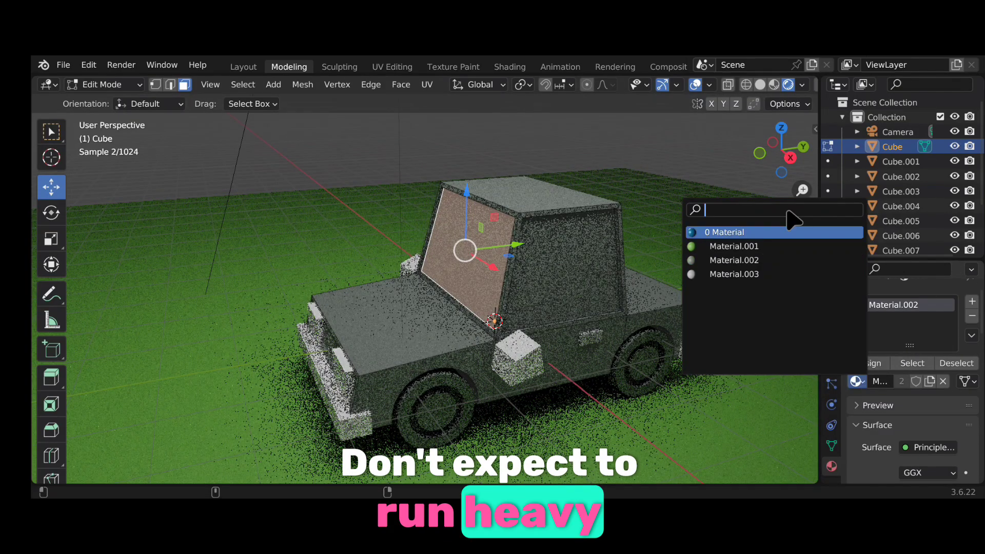
left_click(774, 231)
Add a second material slot holding Material.002 and assign it to the selected windshield face.
left_click(972, 301)
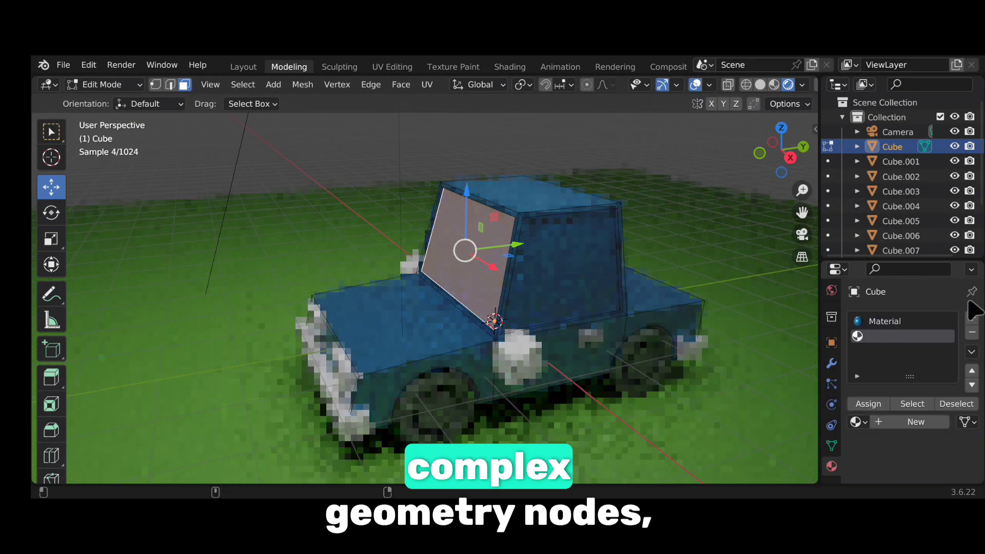
left_click(856, 422)
left_click(736, 300)
left_click(867, 404)
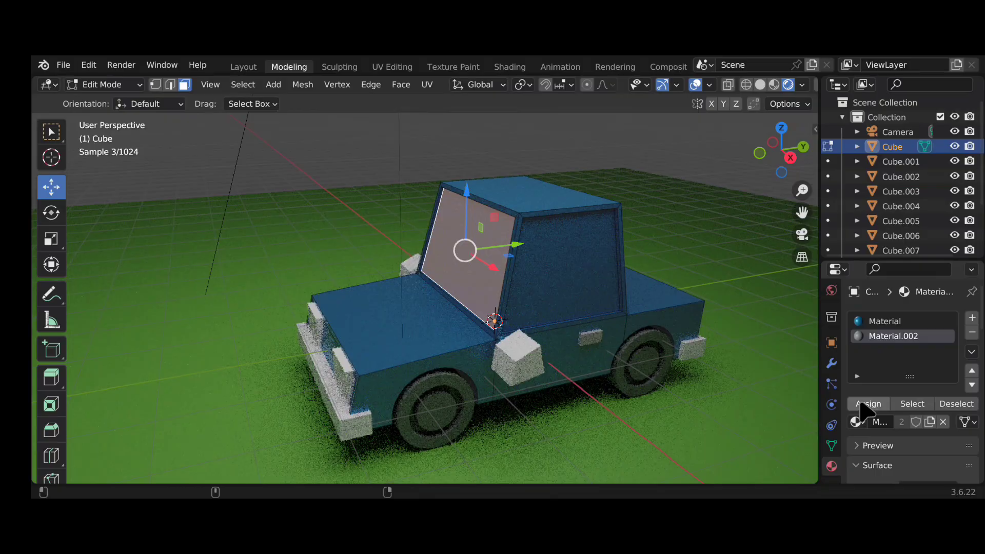
Select the car's side window face and set the viewport shading to Material Preview.
left_click(564, 259)
left_click(759, 86)
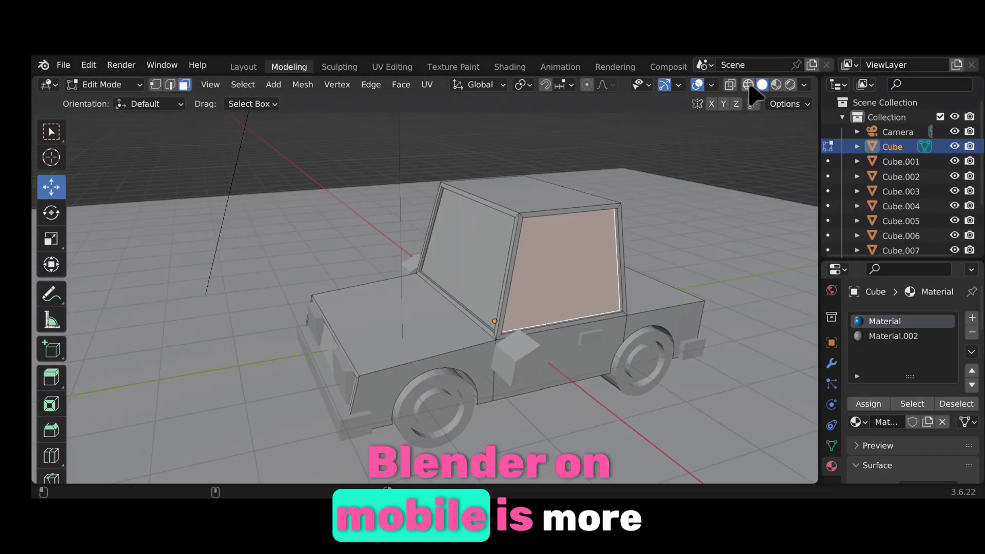
left_click(776, 86)
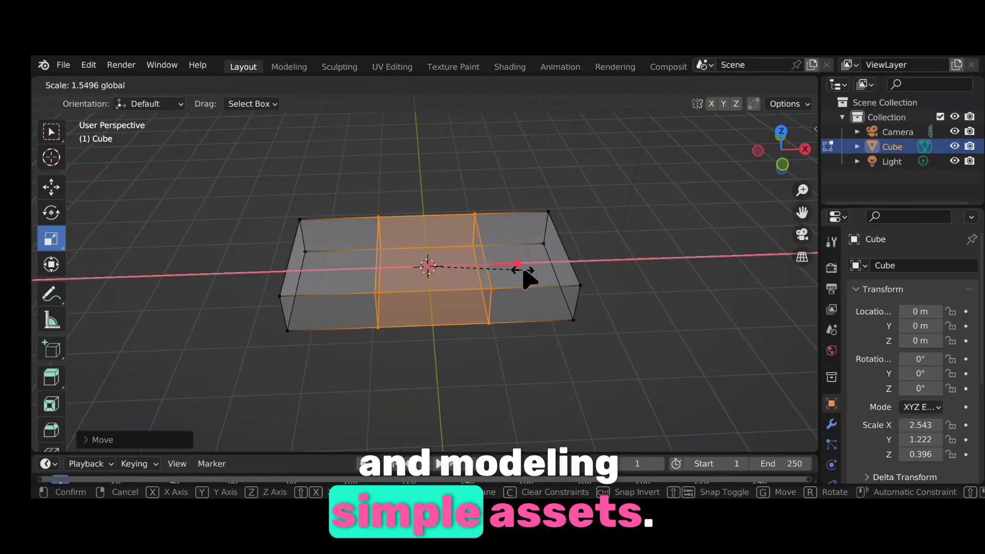
left_click(521, 278)
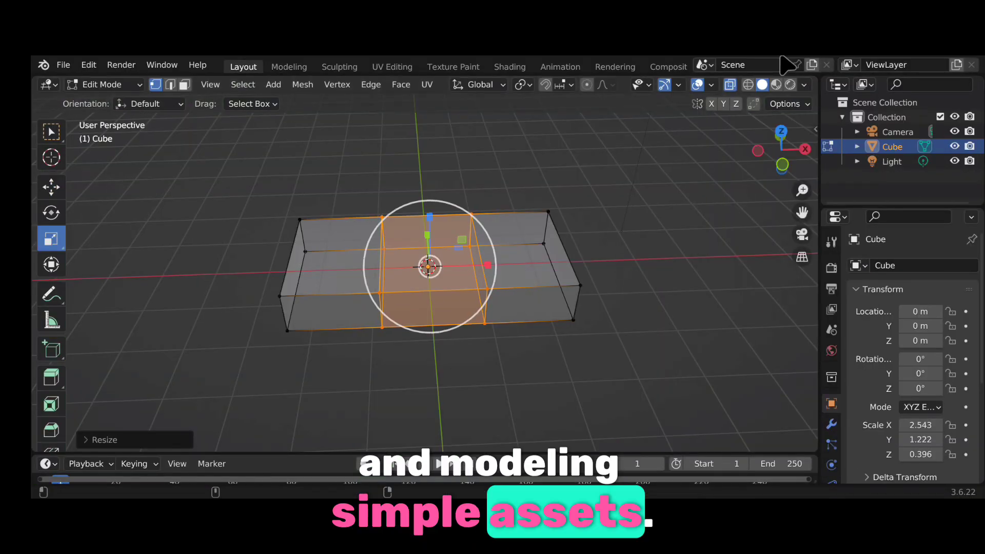
Turn off X-ray display and clear the vertex selection on the flat block divided into three sections.
left_click(730, 85)
left_click(198, 191)
middle_click_drag(198, 191, 226, 201)
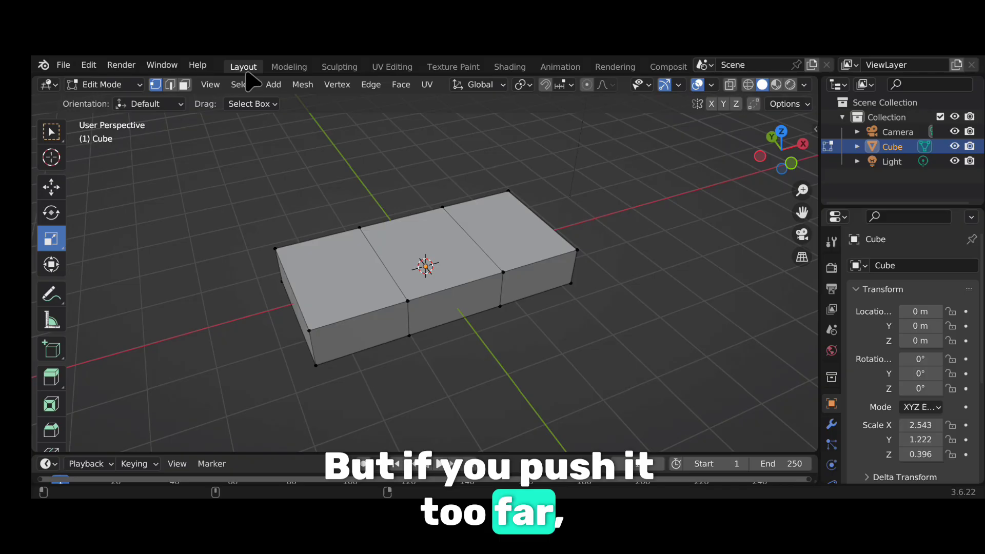
middle_click_drag(460, 272, 485, 258)
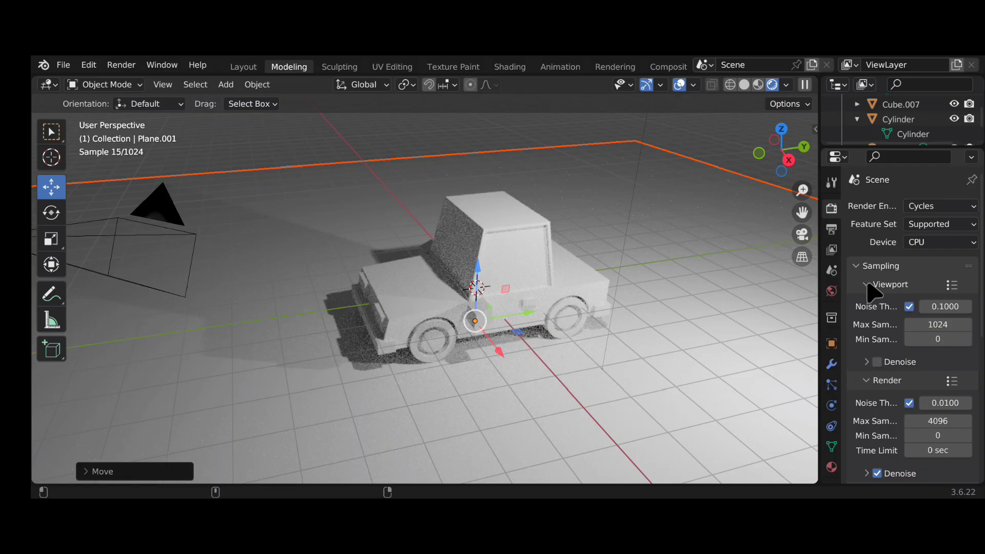
Delete the extra light listed directly below the object named Light.
scroll(905, 123, "down", 2)
left_click(904, 121)
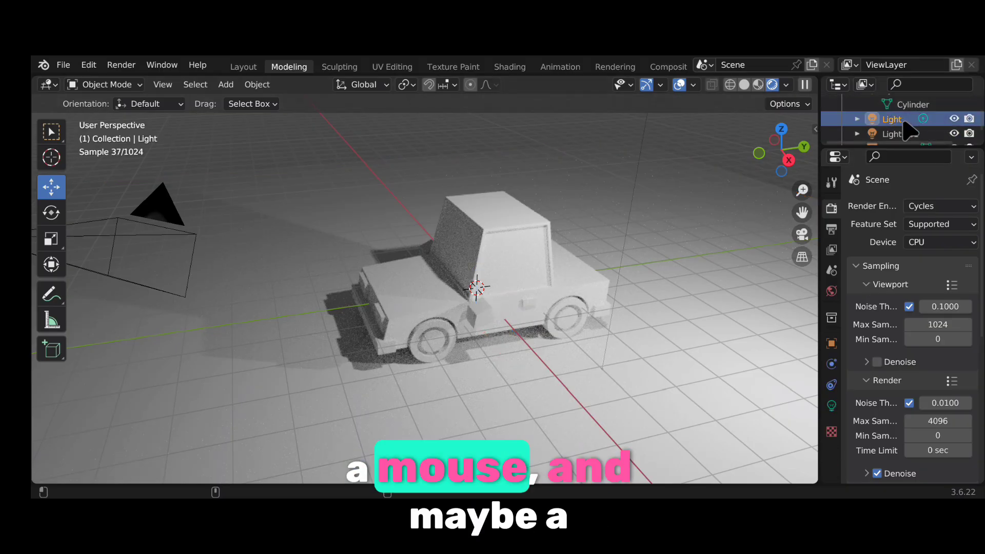
right_click(907, 126)
left_click(939, 131)
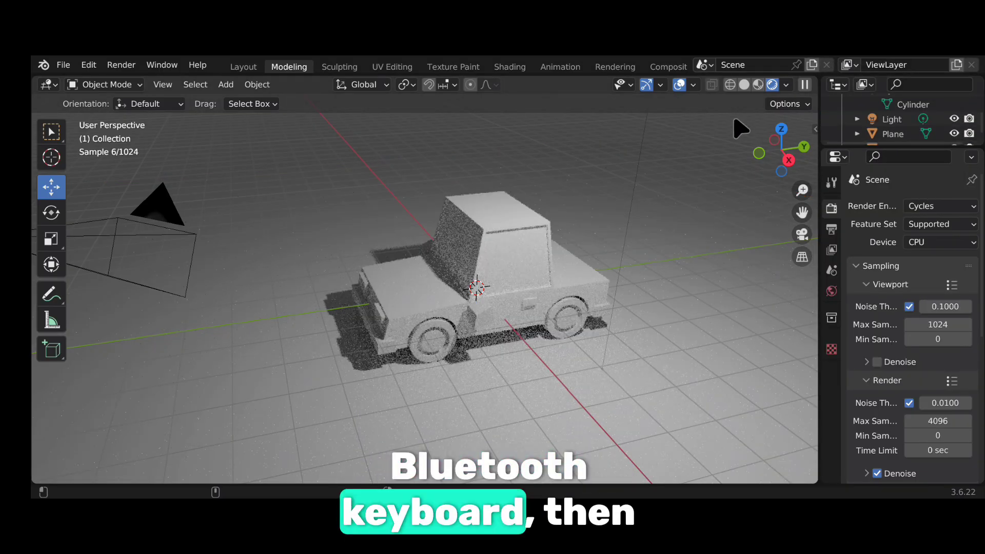
Select the remaining light above the car and change its type to Area.
scroll(665, 182, "down", 3)
left_click_drag(805, 213, 728, 282)
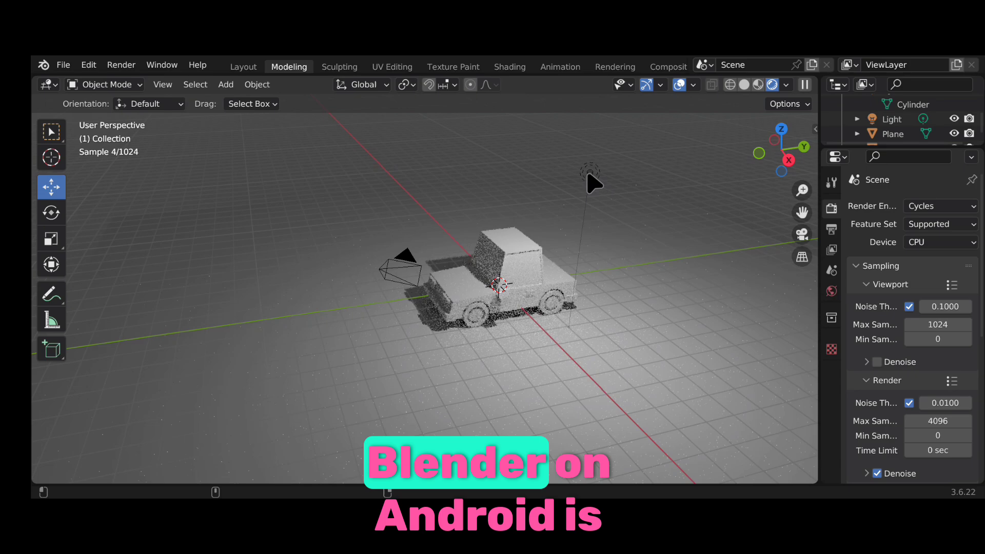
left_click(907, 119)
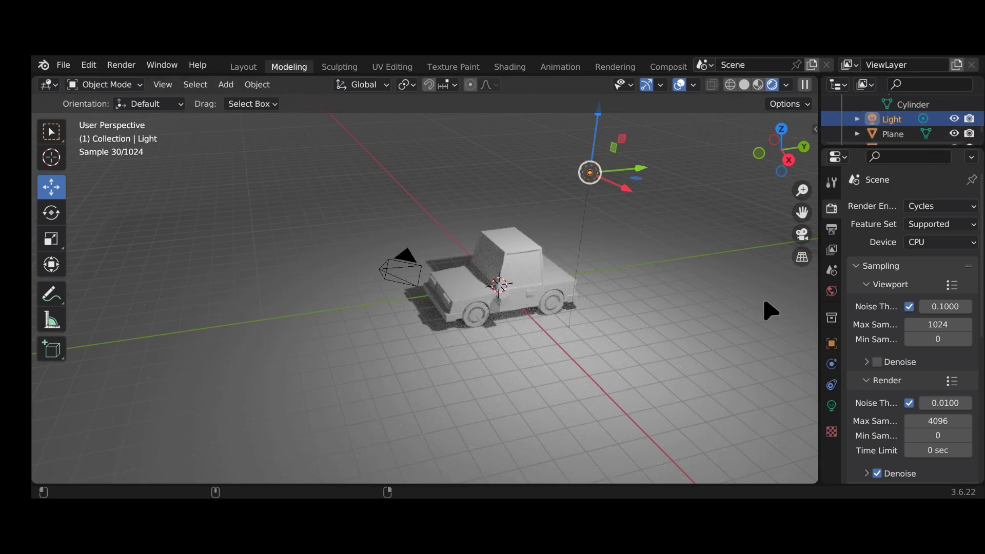
left_click(829, 406)
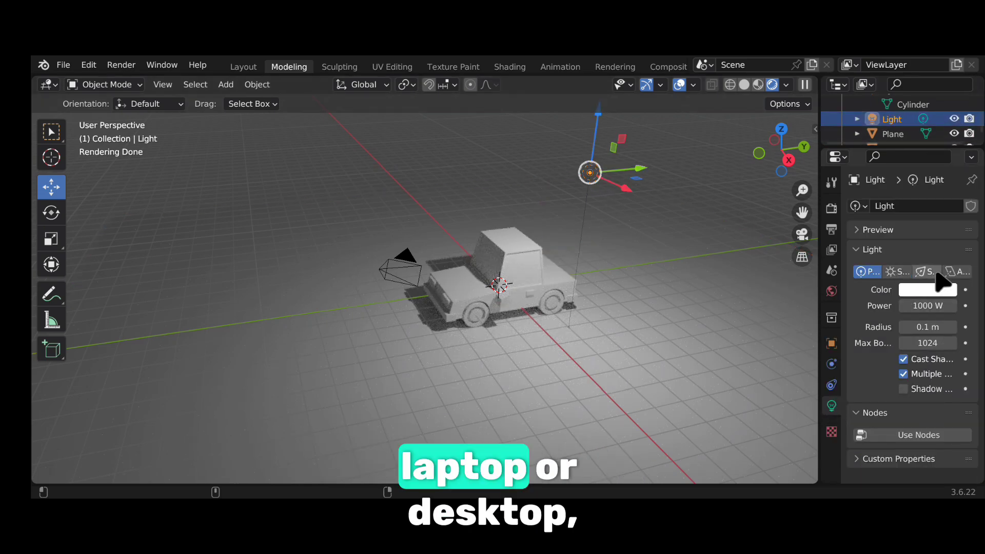
left_click(957, 272)
Set the rectangular area light's Size X to 0.33 m.
left_click(945, 342)
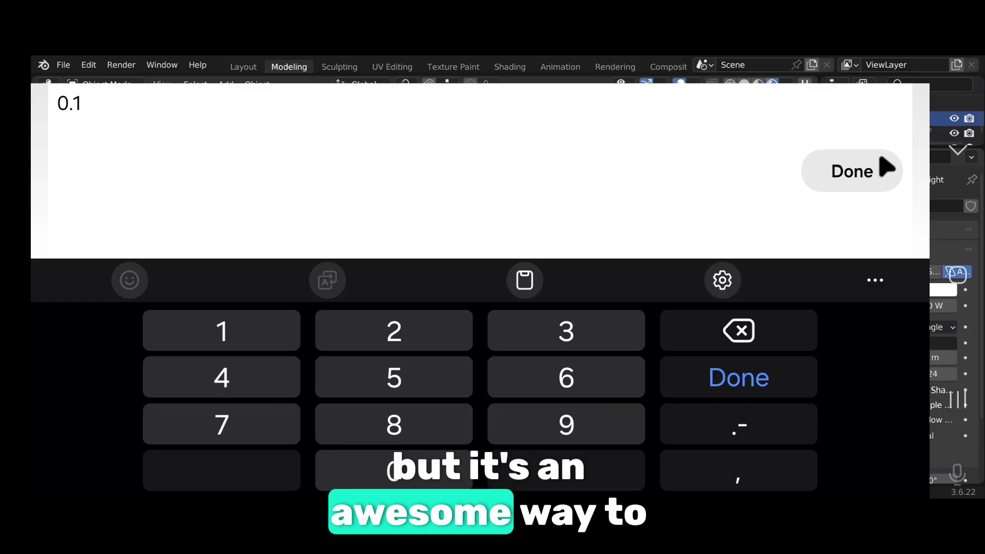
left_click(879, 165)
left_click_drag(952, 342, 949, 344)
left_click(947, 343)
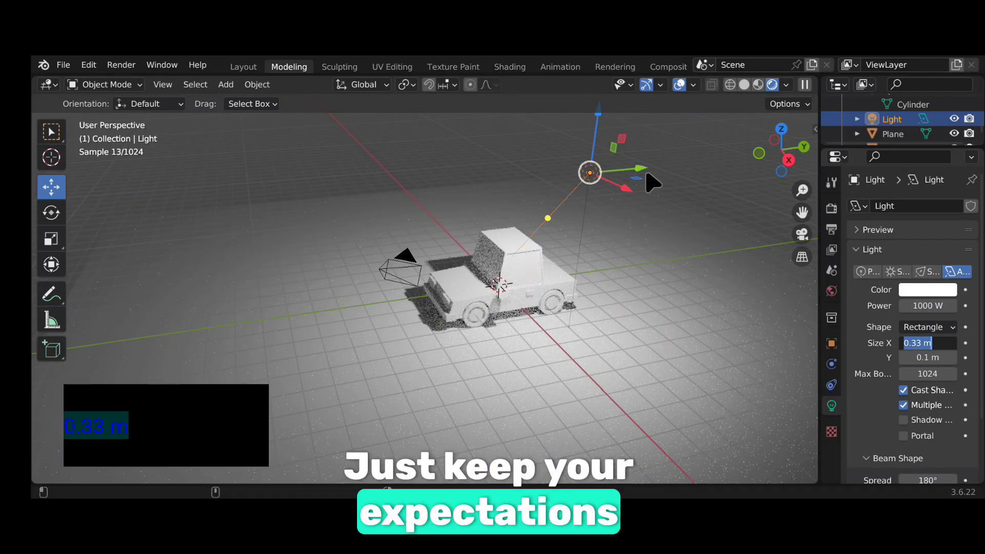
type("033")
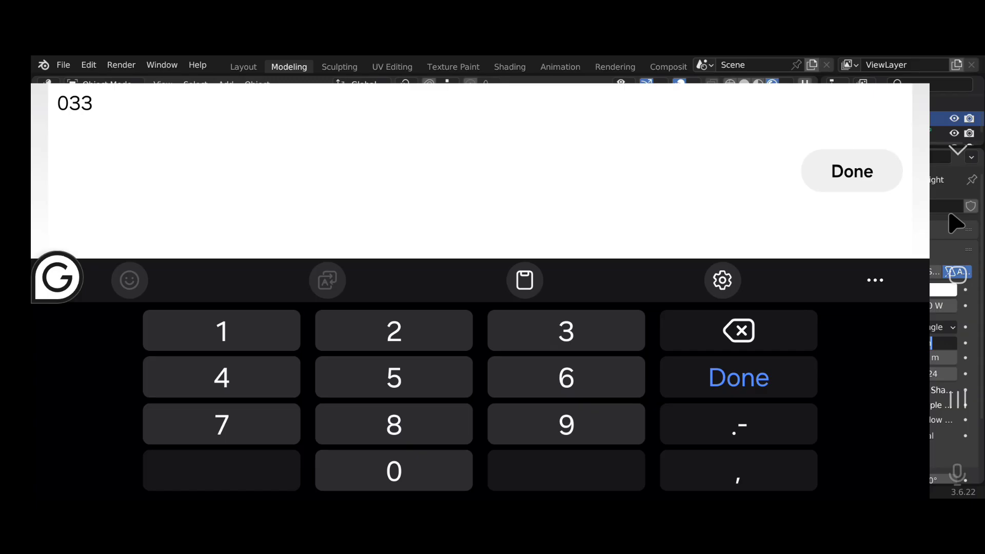
key("Return")
Move the area light along the Y axis until it sits above the car's hood.
left_click_drag(635, 168, 561, 200)
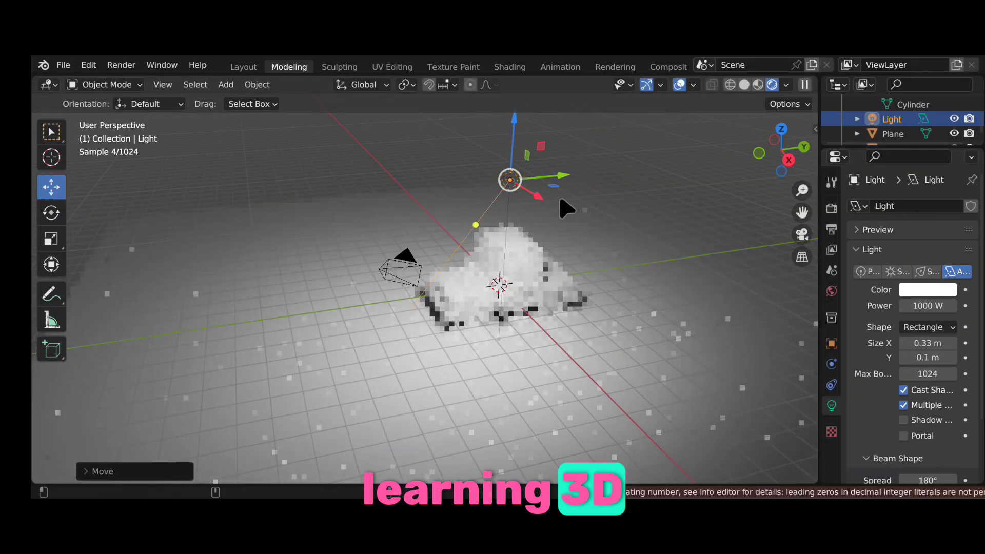
middle_click_drag(307, 239, 577, 185)
left_click_drag(576, 170, 448, 185)
middle_click_drag(490, 201, 345, 187)
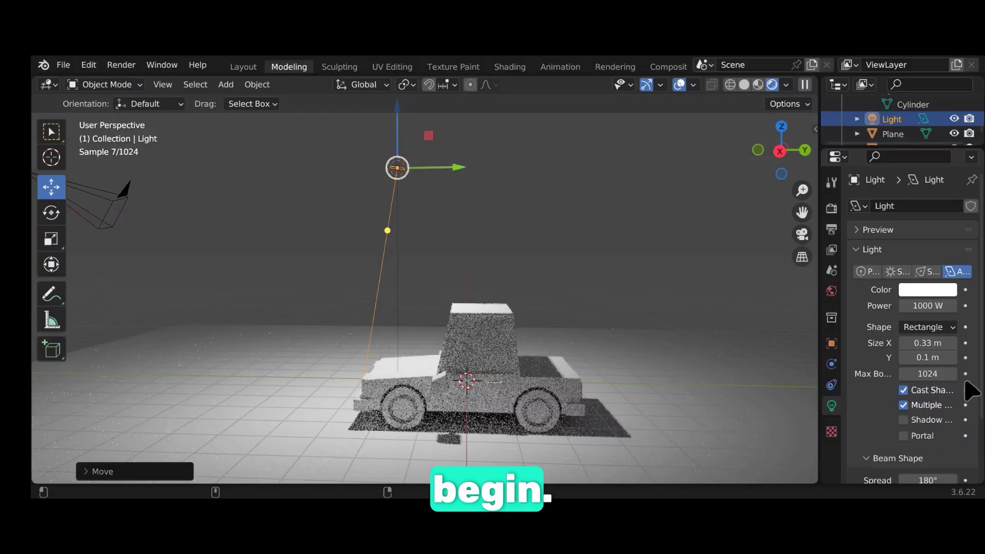
Examine the car in solid shading and its rendered lighting from several angles.
left_click(903, 420)
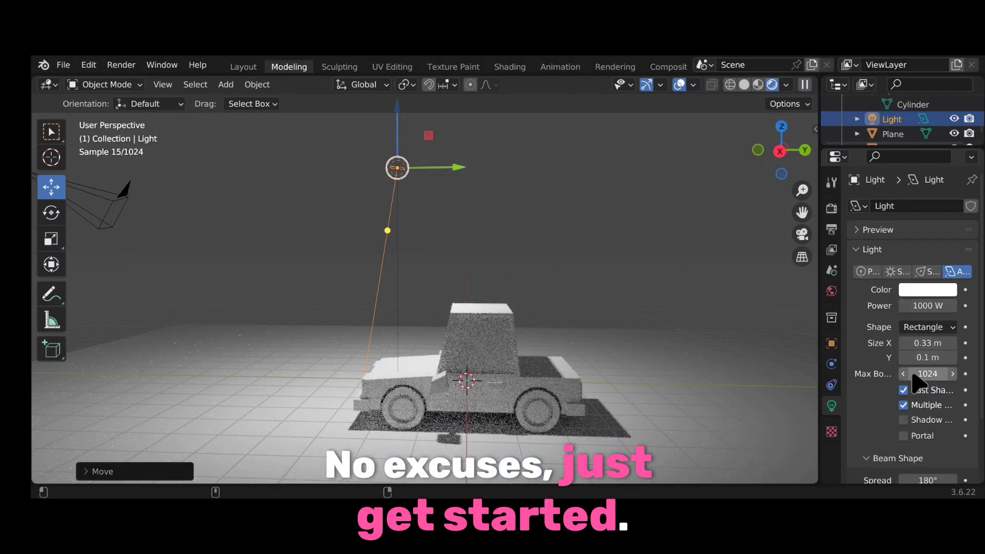
left_click(744, 84)
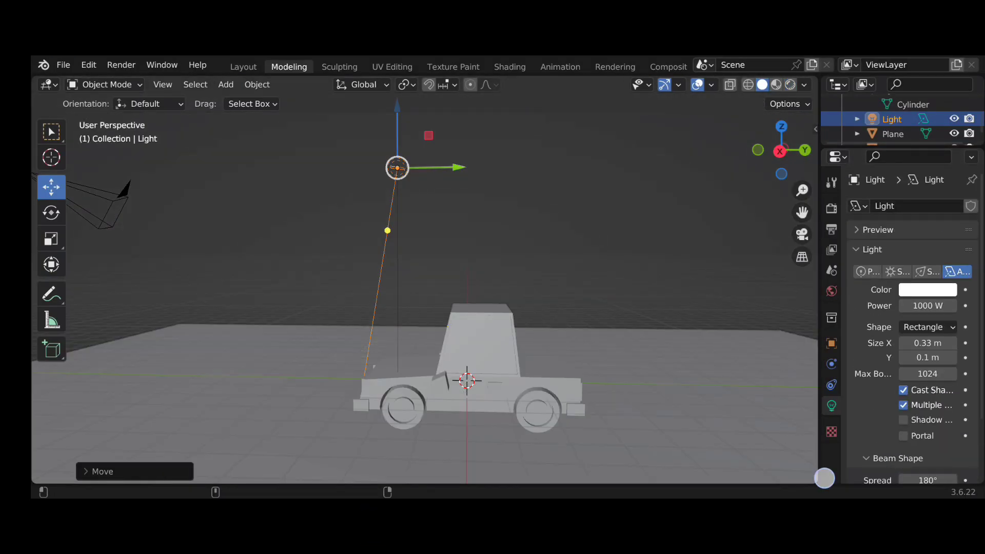
middle_click_drag(318, 274, 333, 301)
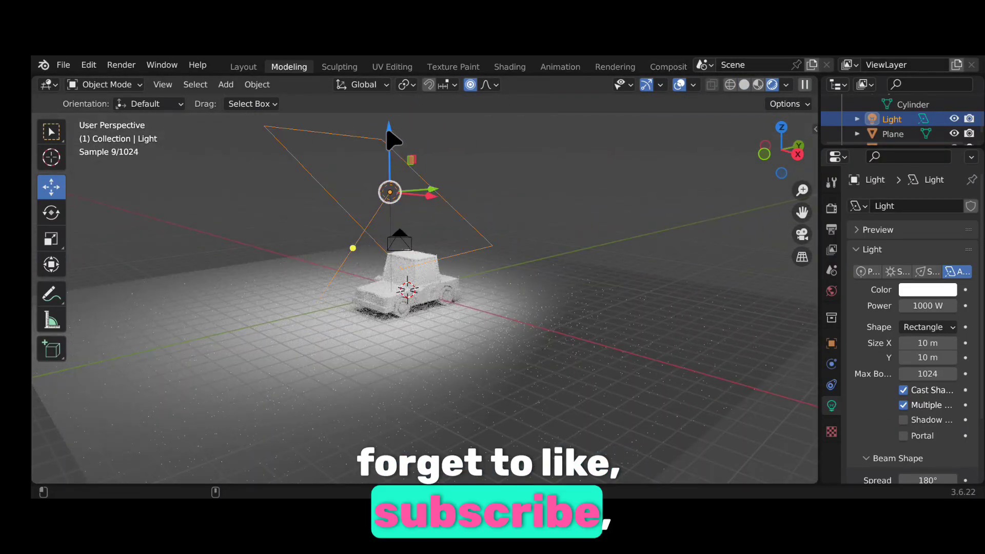
left_click_drag(396, 144, 417, 86)
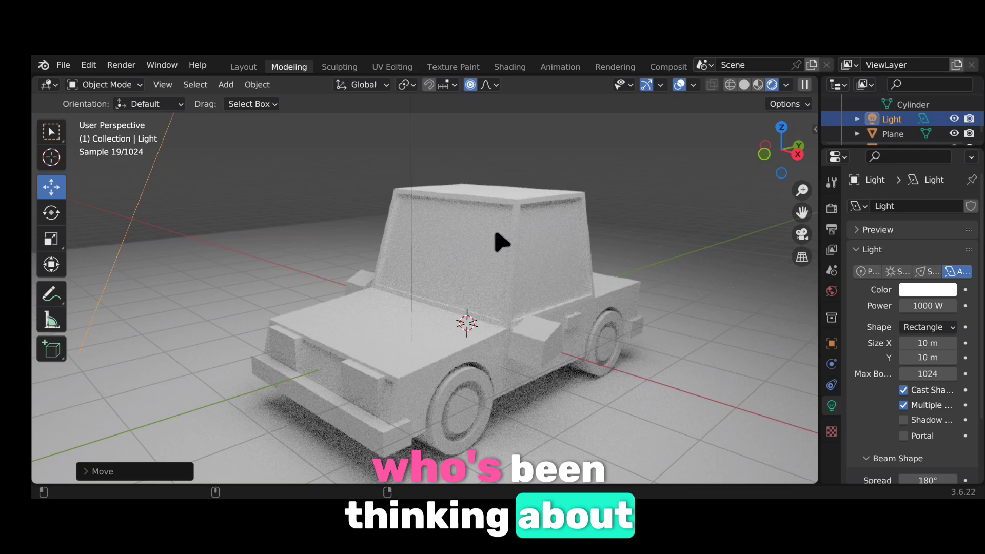
middle_click_drag(500, 242, 564, 190)
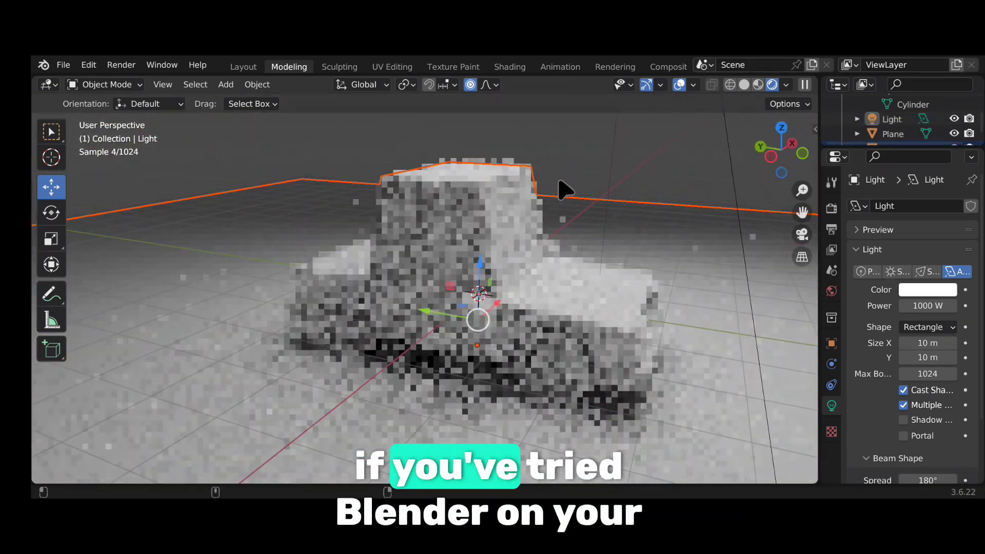